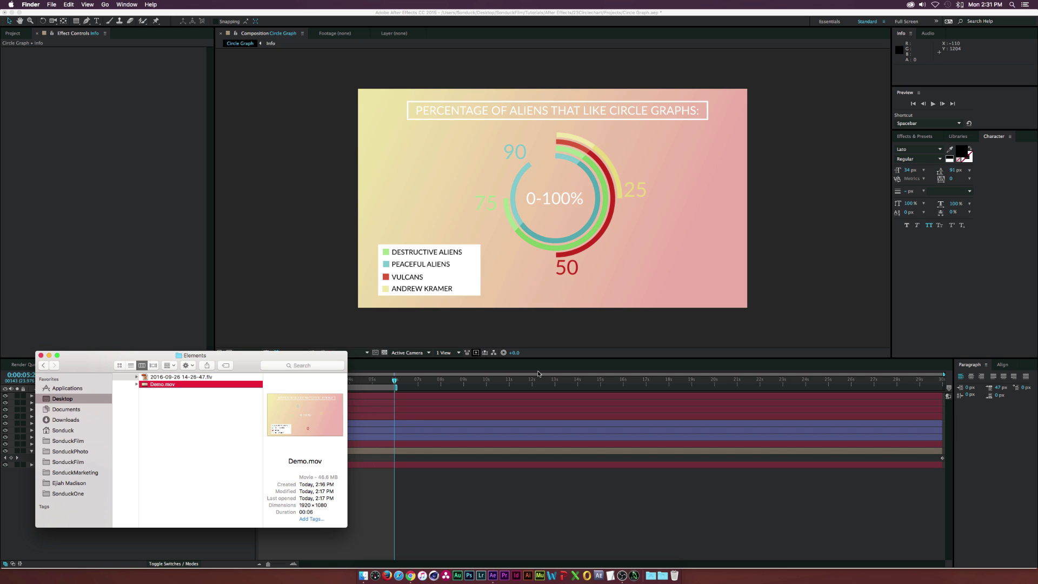
Step: Preview the Demo.mov file of the finished circle graph, and switch back to After Effects
key("space")
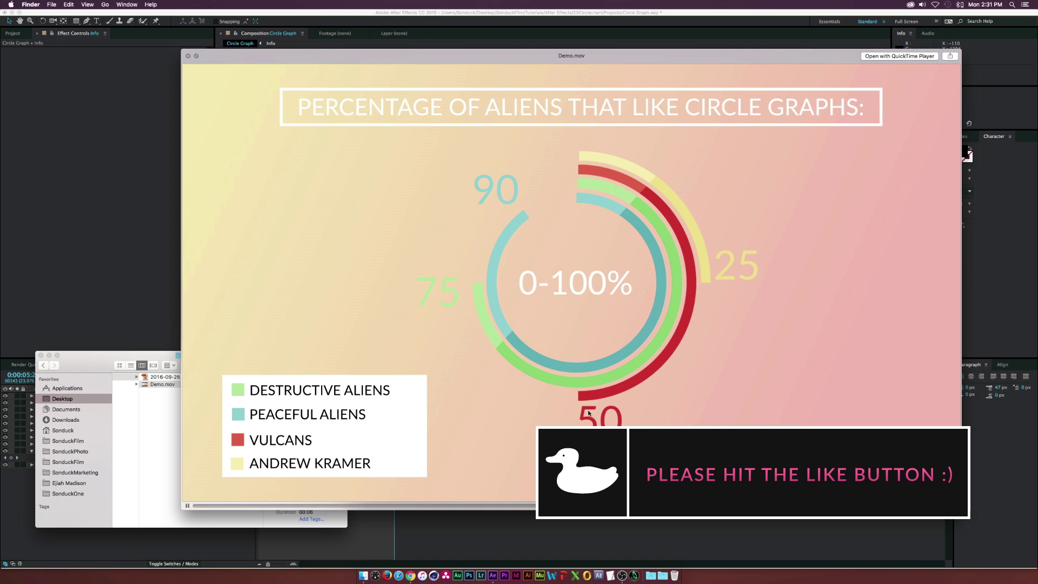
key("space")
left_click(487, 254)
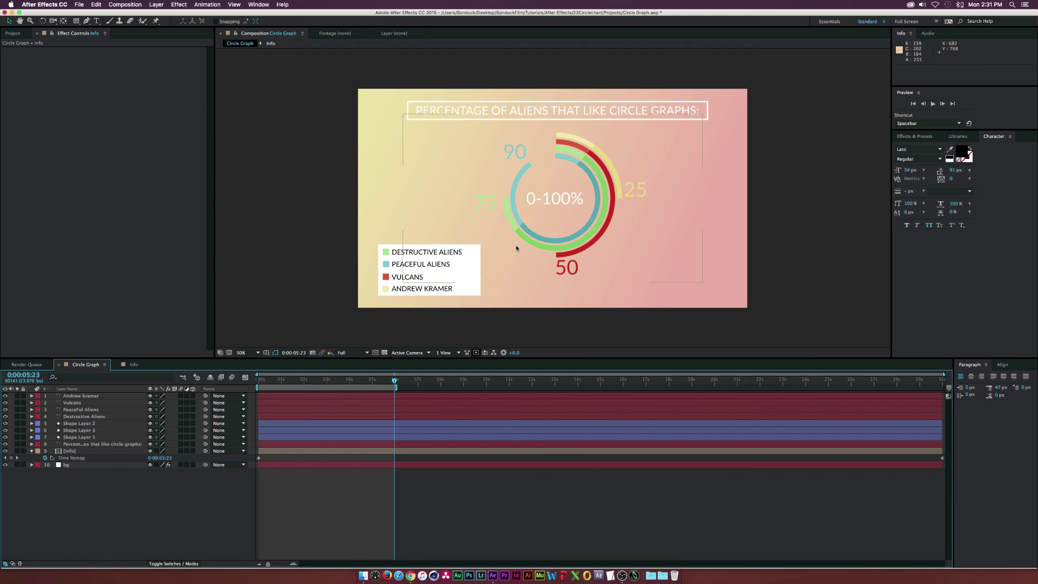
Step: In the Info composition, set the first slider on the Slider Control layer to 84
left_click(138, 364)
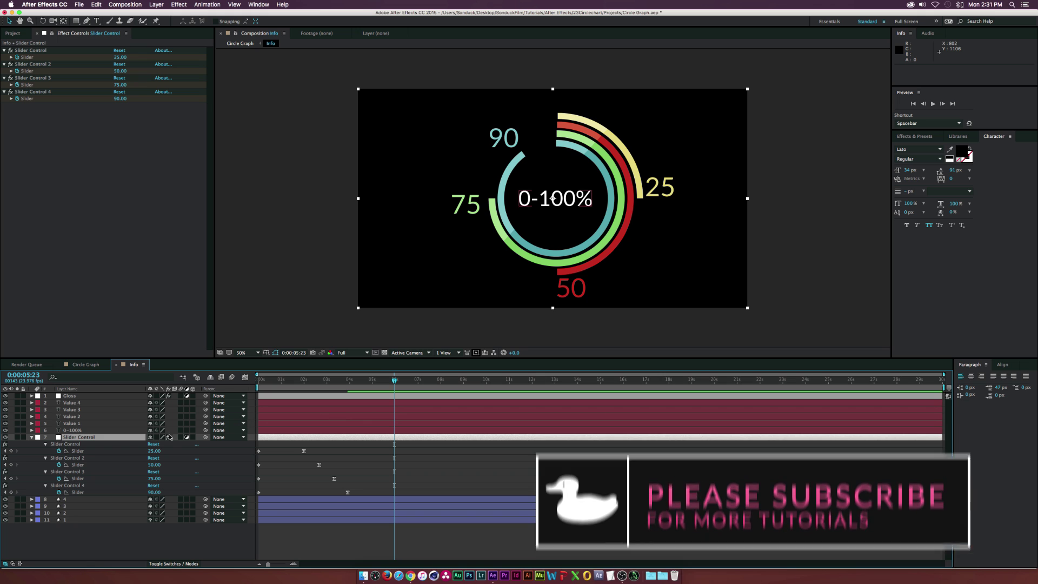
left_click(88, 436)
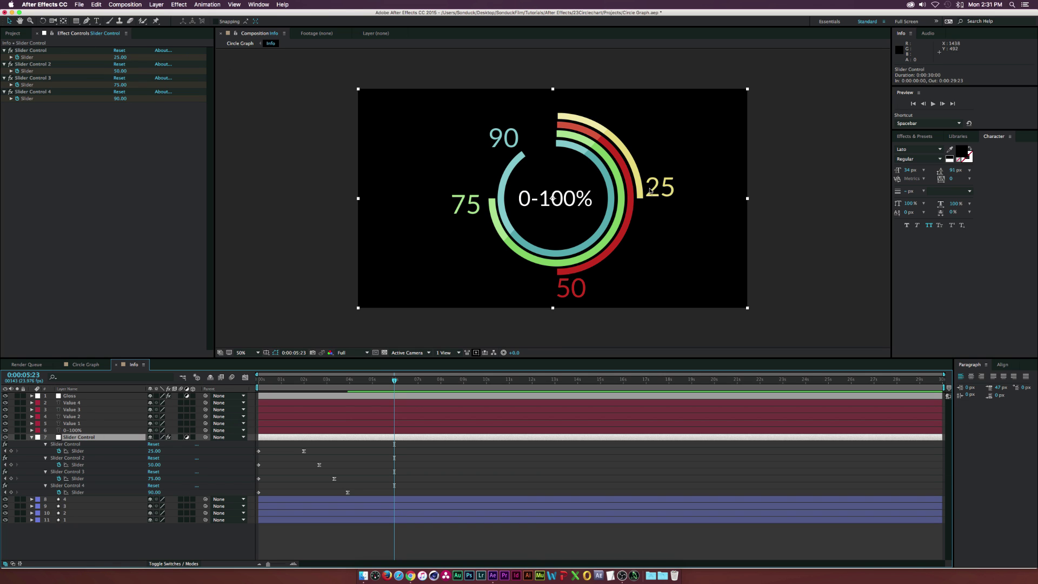
left_click_drag(122, 57, 142, 64)
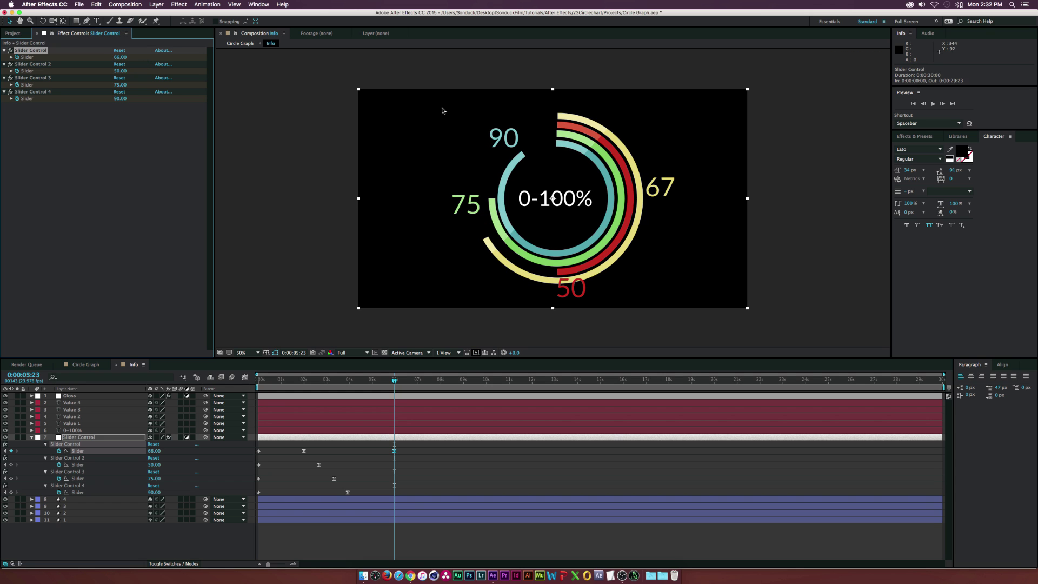
key("space")
mouse_move(116, 57)
left_mouse_down()
mouse_move(104, 57)
mouse_move(126, 60)
left_mouse_up()
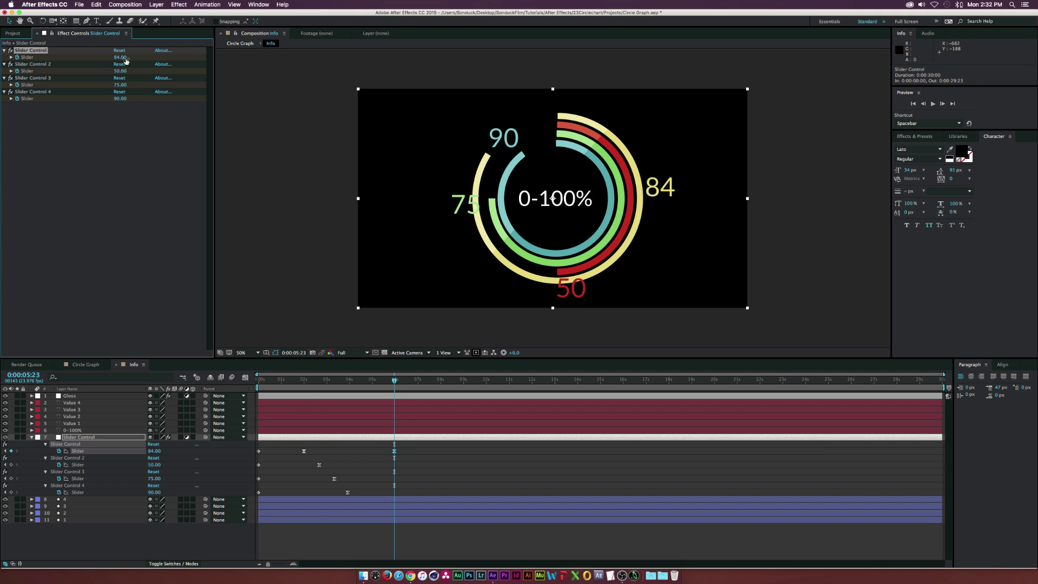
left_click(69, 278)
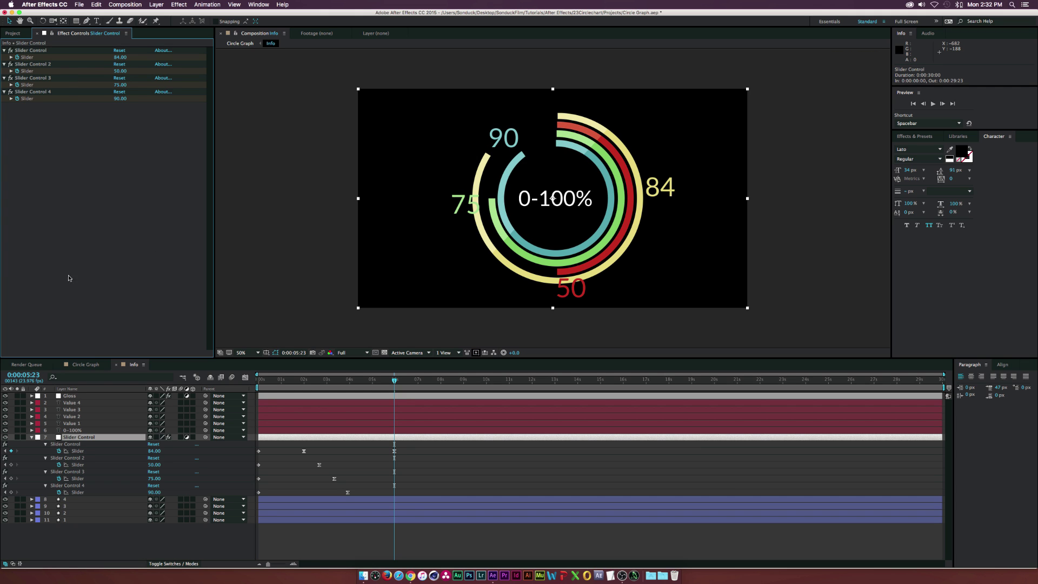
Step: Create a new composition named TUT, keeping the 1920 × 1080, 23.976 fps and 30-second settings
left_click(13, 34)
left_click(30, 352)
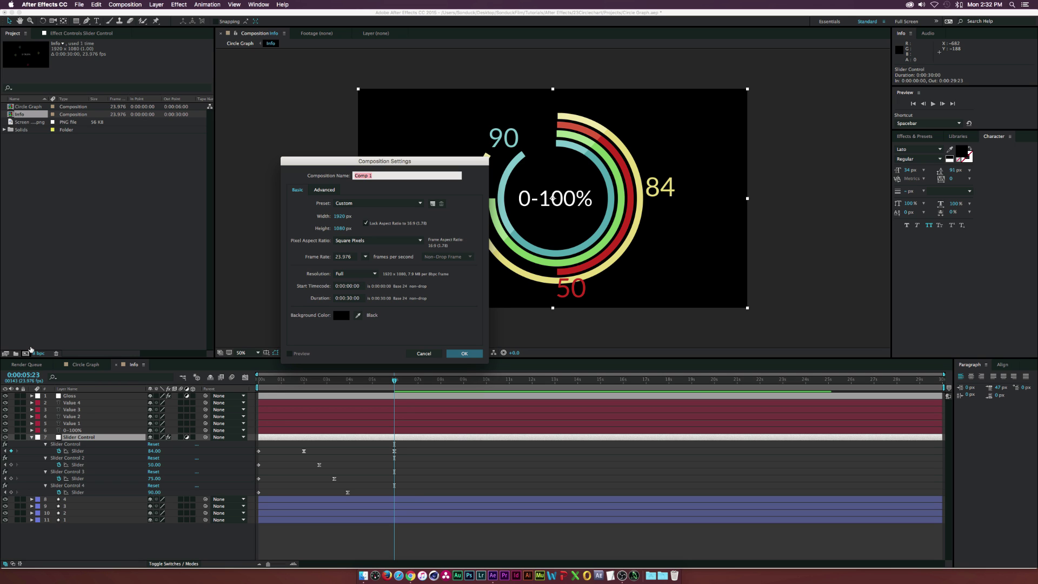
type("TUT")
key("Return")
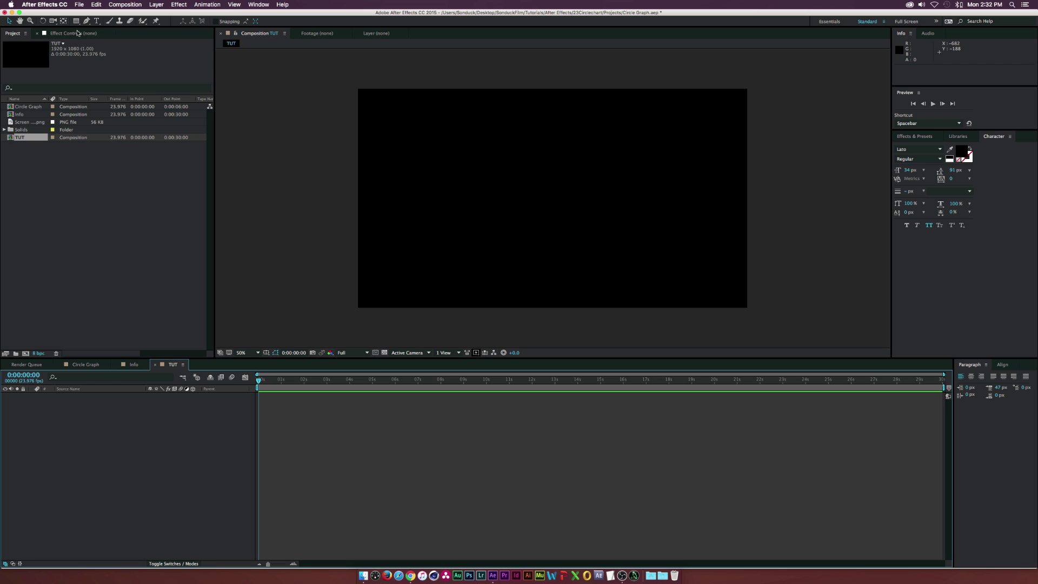
Step: Show the title/action safe guides and draw a white circle from the composition's center with the Ellipse tool
mouse_move(79, 23)
left_mouse_down()
mouse_move(97, 21)
mouse_move(111, 39)
left_mouse_up()
key("apostrophe")
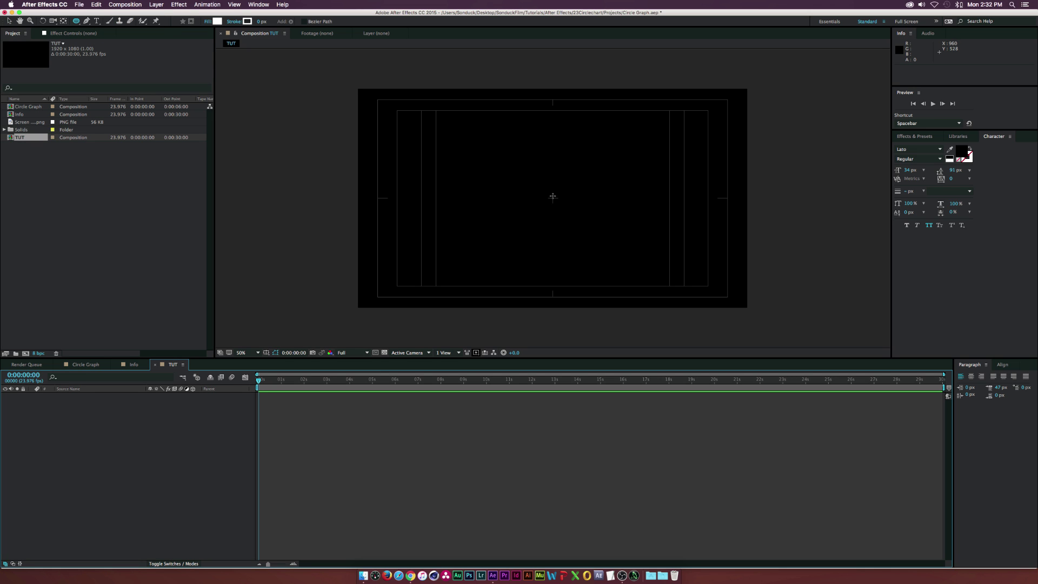
left_click_drag(553, 197, 615, 161)
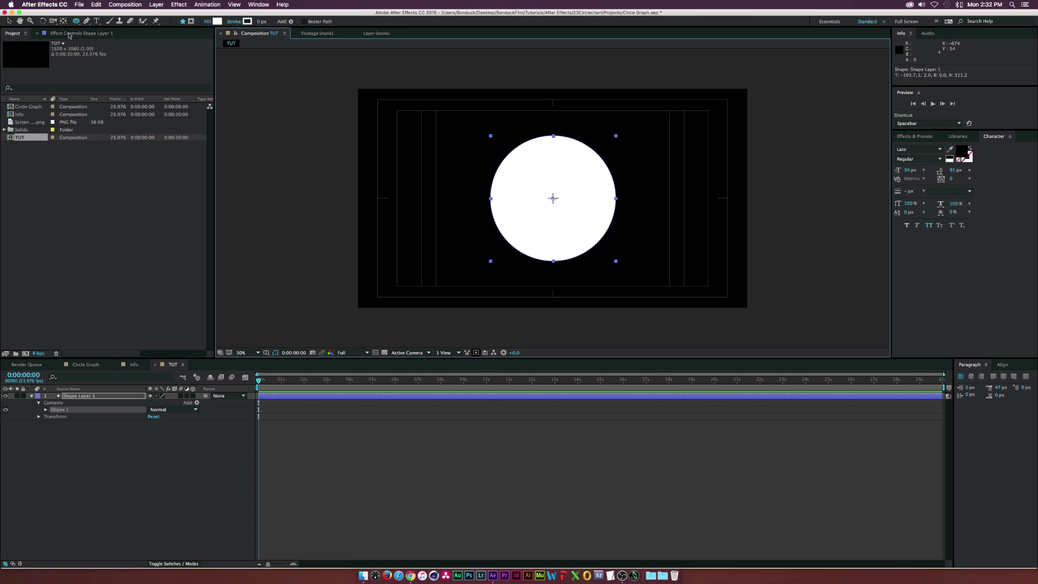
left_click(8, 21)
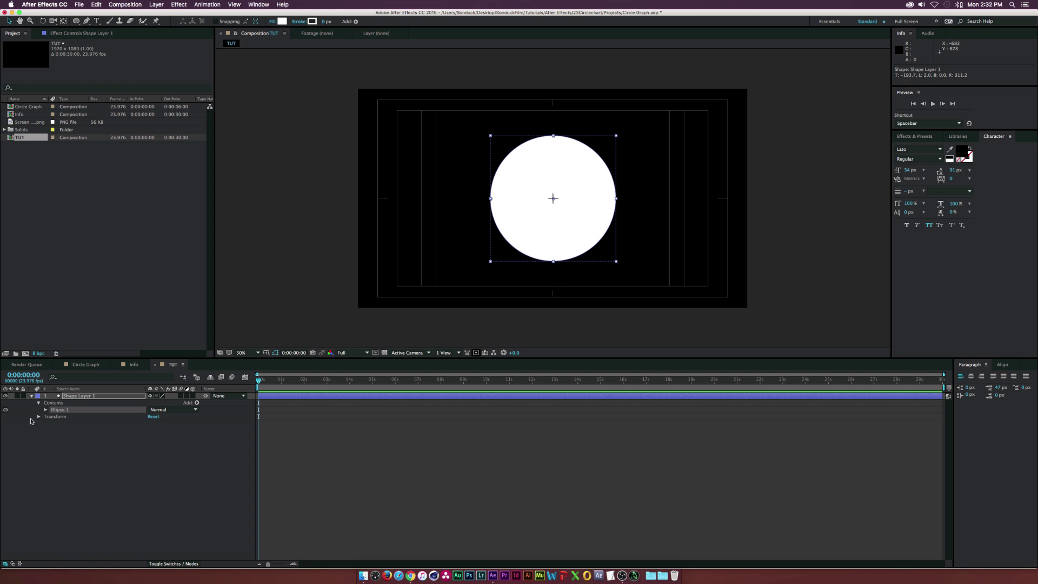
Step: Delete the circle's fill and increase its stroke width to form a thick ring
left_click(46, 410)
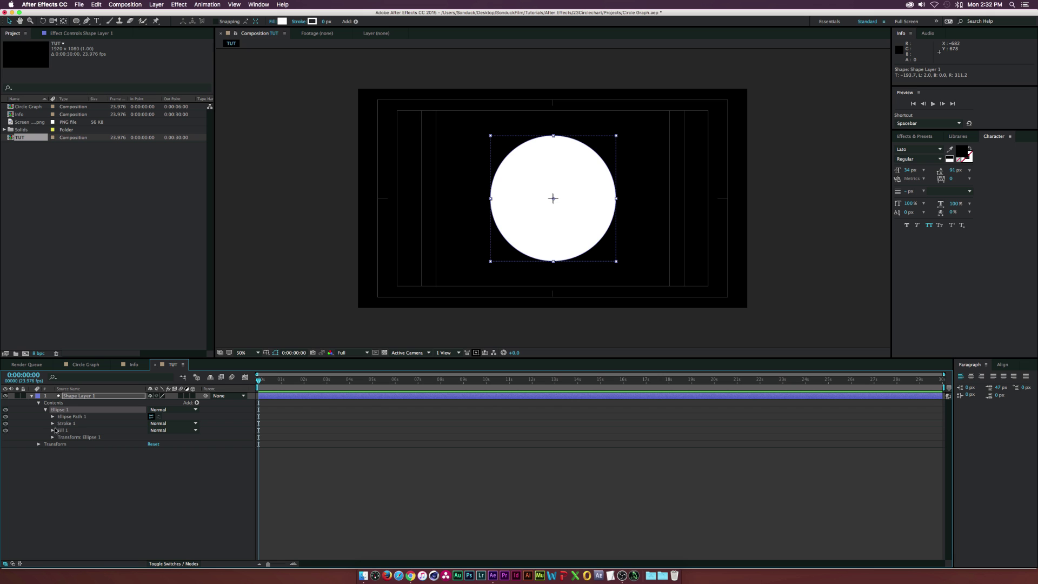
left_click(61, 431)
key("Delete")
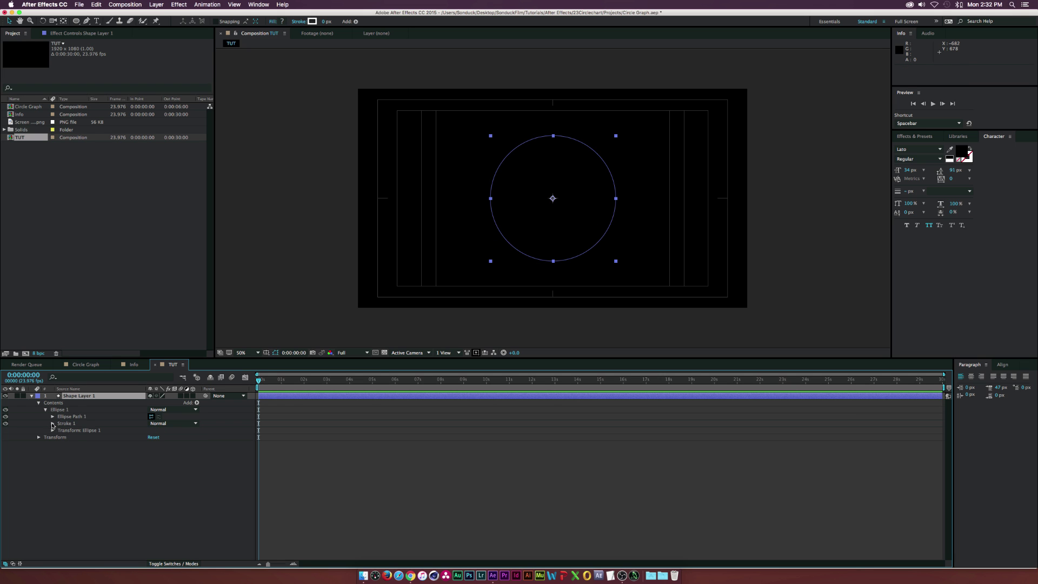
left_click(52, 423)
mouse_move(151, 451)
left_mouse_down()
mouse_move(173, 450)
mouse_move(164, 451)
left_mouse_up()
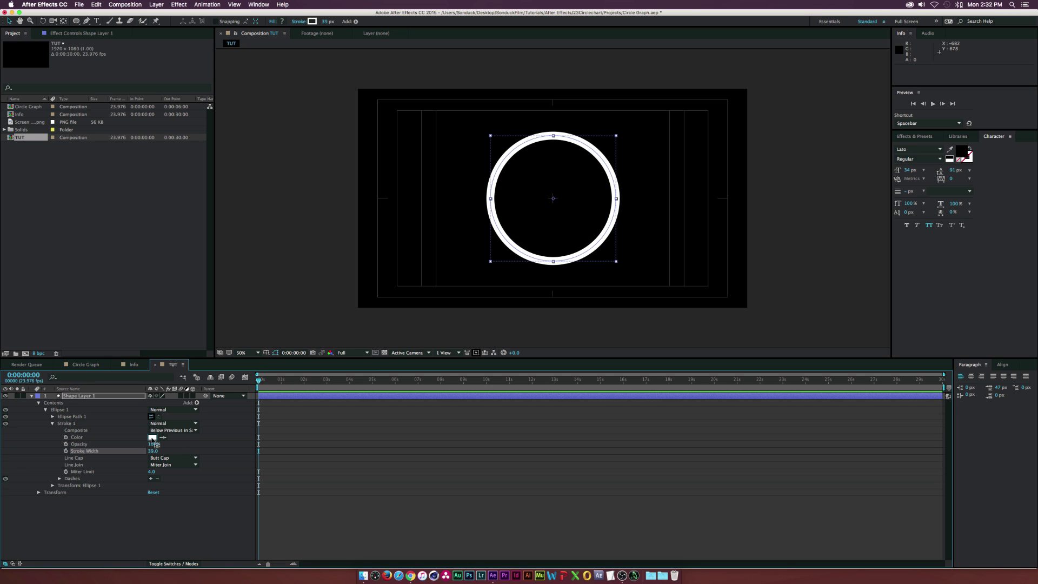
Step: Set the ring's stroke color to red F44646
left_click(153, 437)
left_click_drag(358, 147, 361, 114)
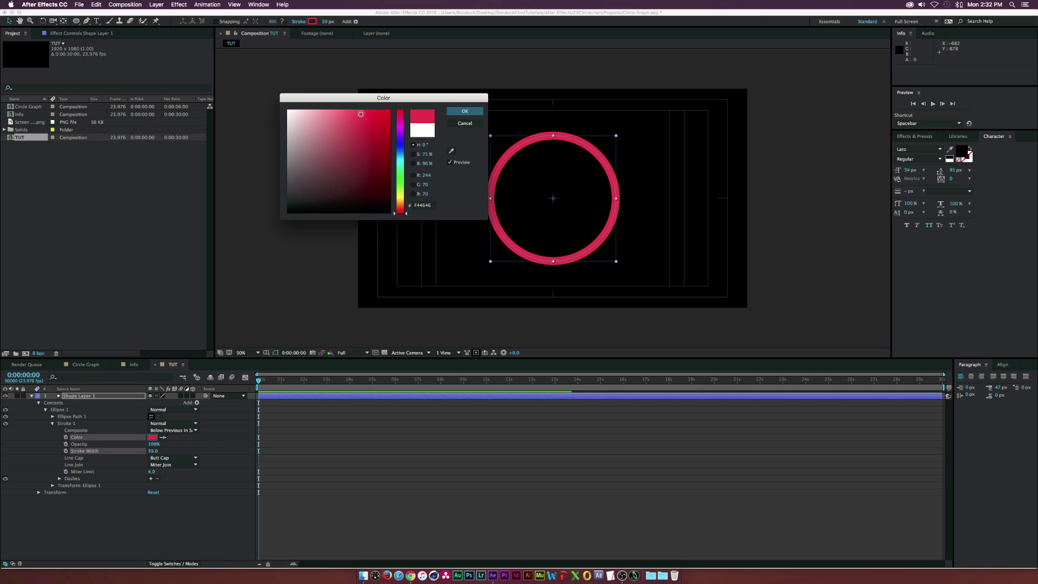
left_click(464, 111)
left_click(174, 465)
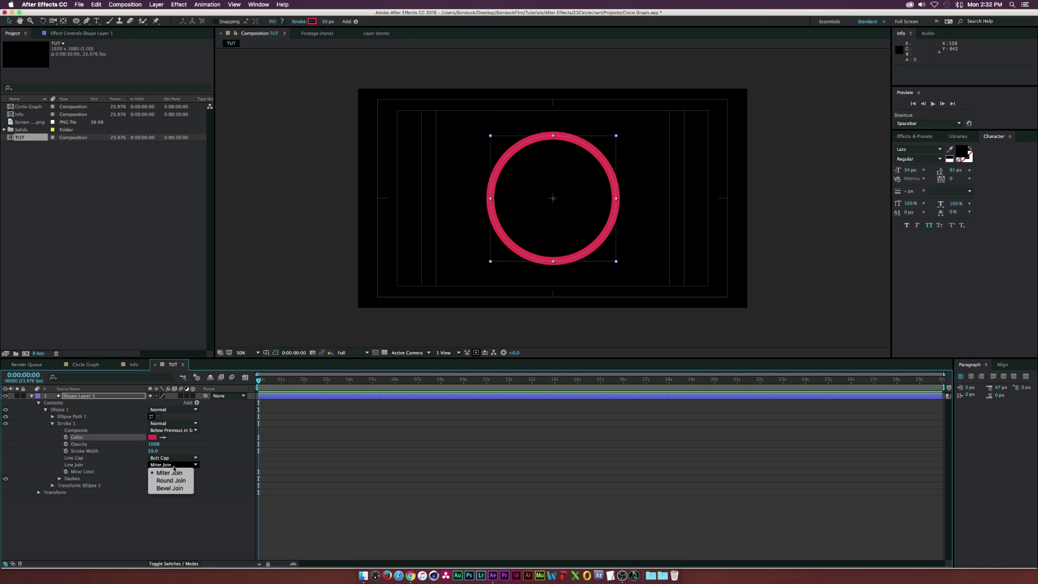
left_click(95, 500)
left_click(122, 501)
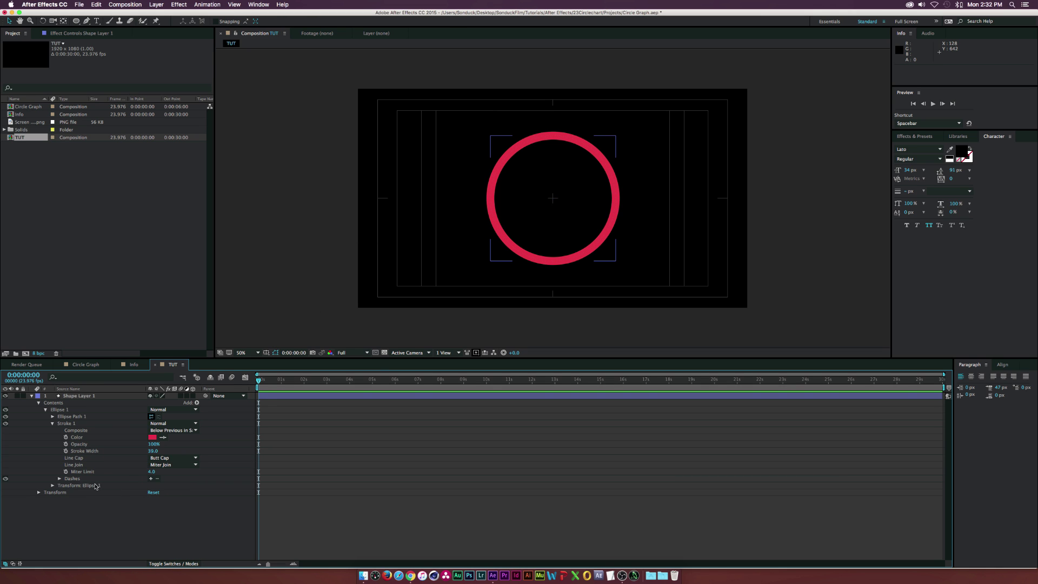
Step: Add Trim Paths to the ring's shape layer and set its End to 0%, leaving Start at 0%
left_click(196, 403)
left_click(219, 532)
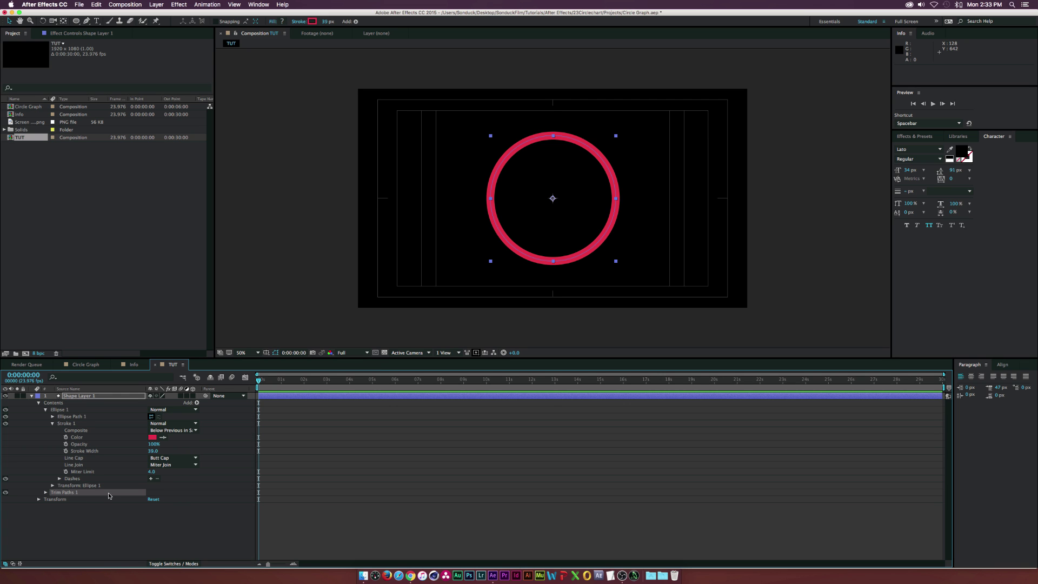
left_click(46, 493)
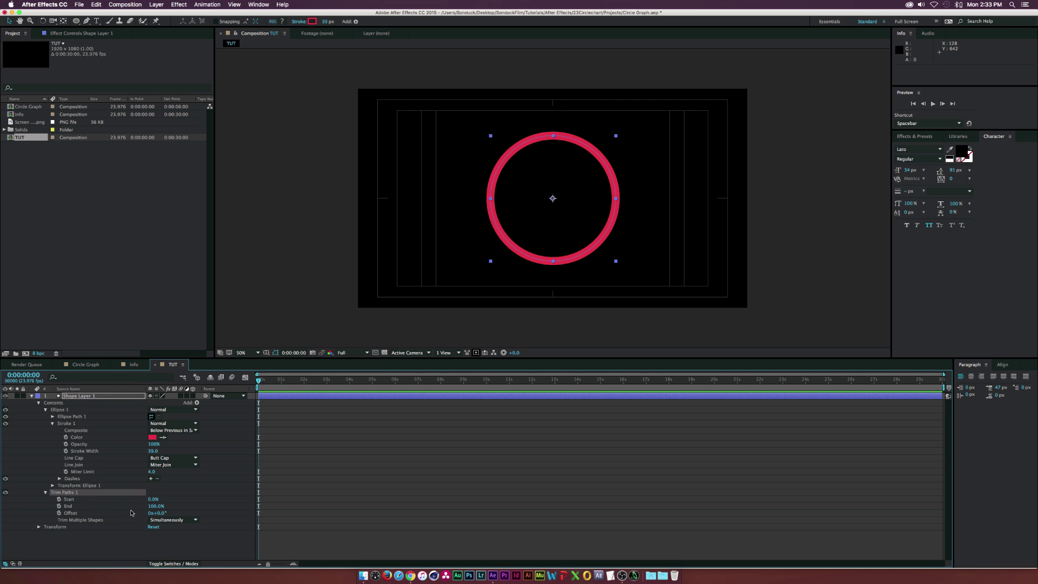
mouse_move(154, 499)
left_mouse_down()
mouse_move(174, 499)
mouse_move(160, 499)
left_mouse_up()
key("super+z")
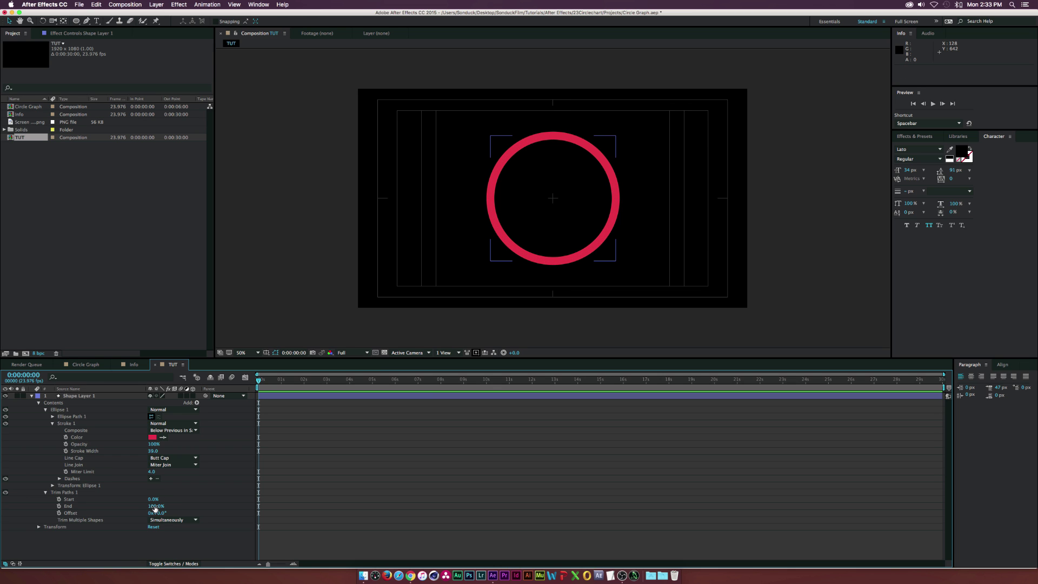
left_click_drag(155, 506, 465, 268)
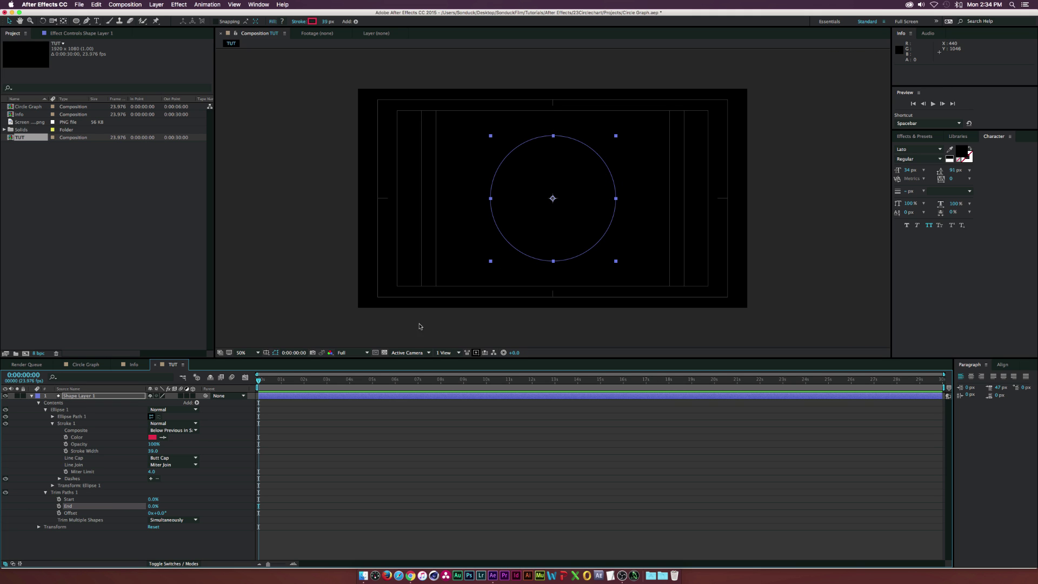
left_click(133, 542)
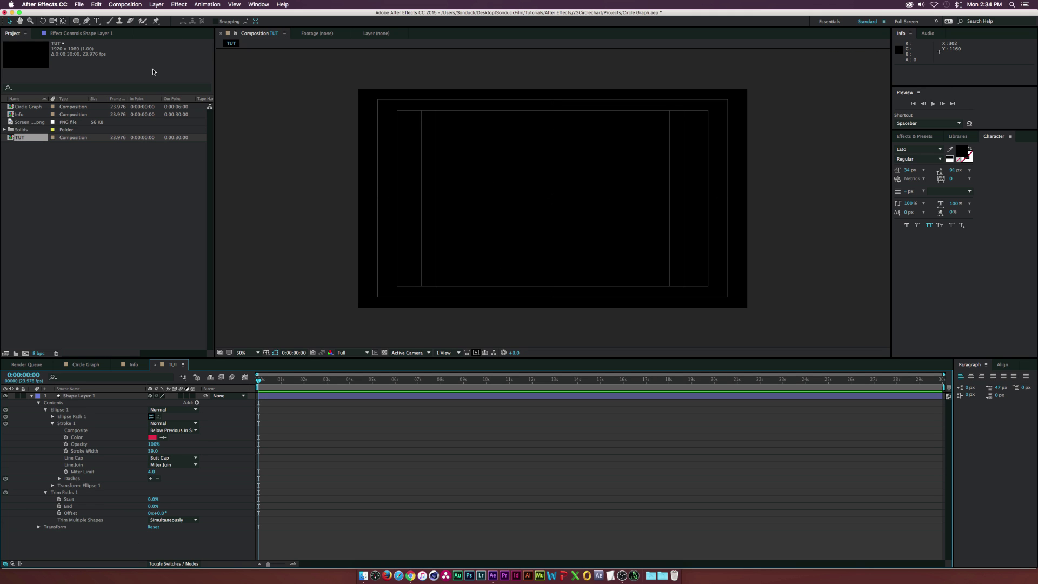
Step: Create a new adjustment layer and apply the Slider Control effect to it
left_click(156, 4)
mouse_move(162, 14)
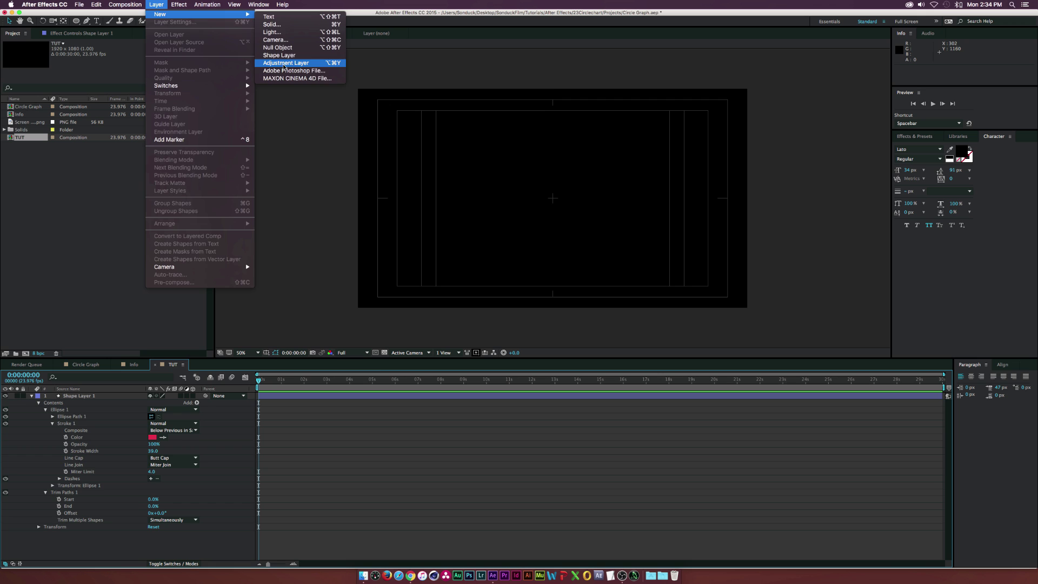
left_click(283, 64)
left_click(186, 4)
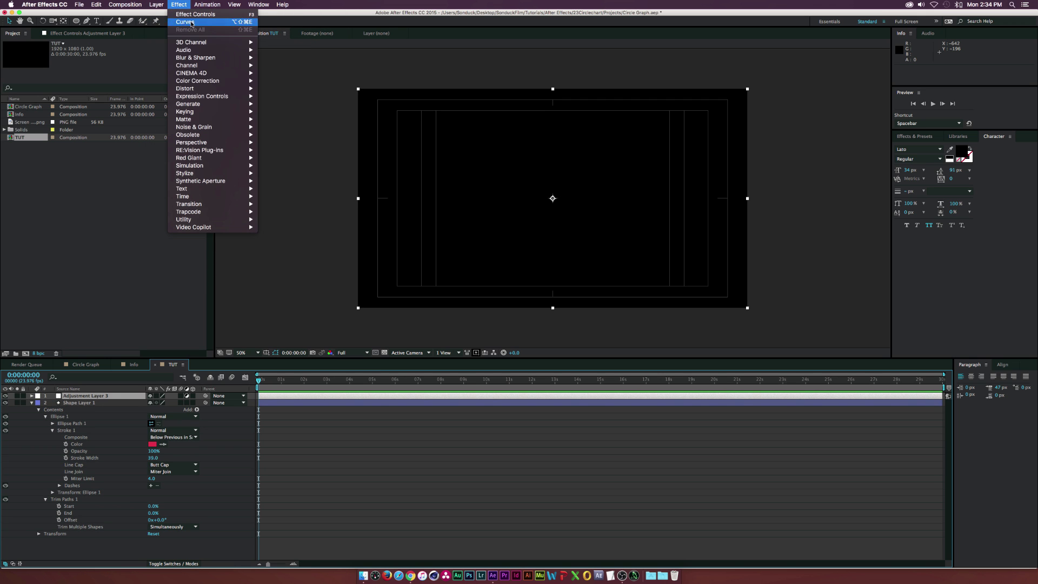
mouse_move(216, 96)
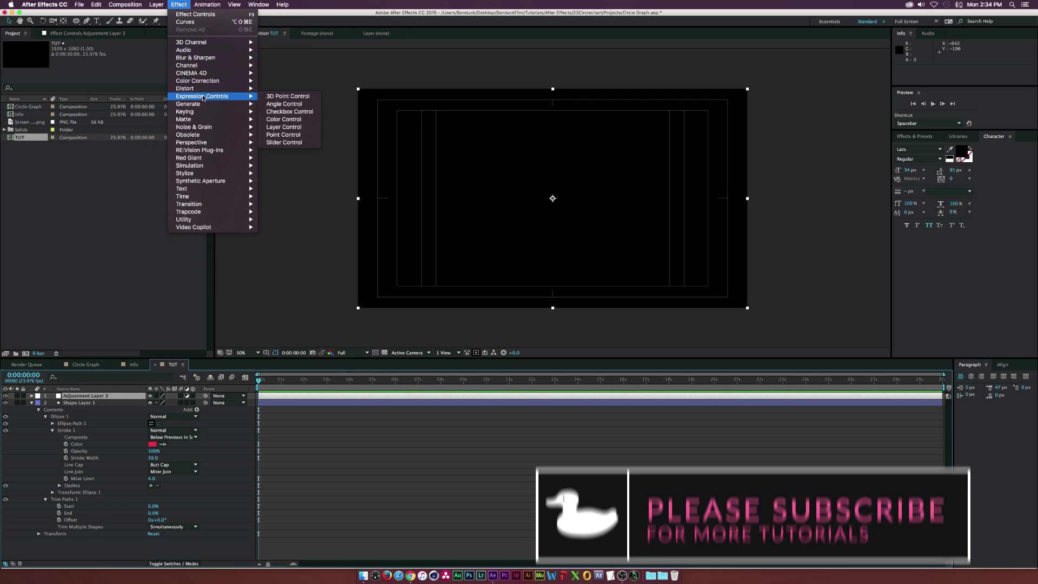
left_click(282, 143)
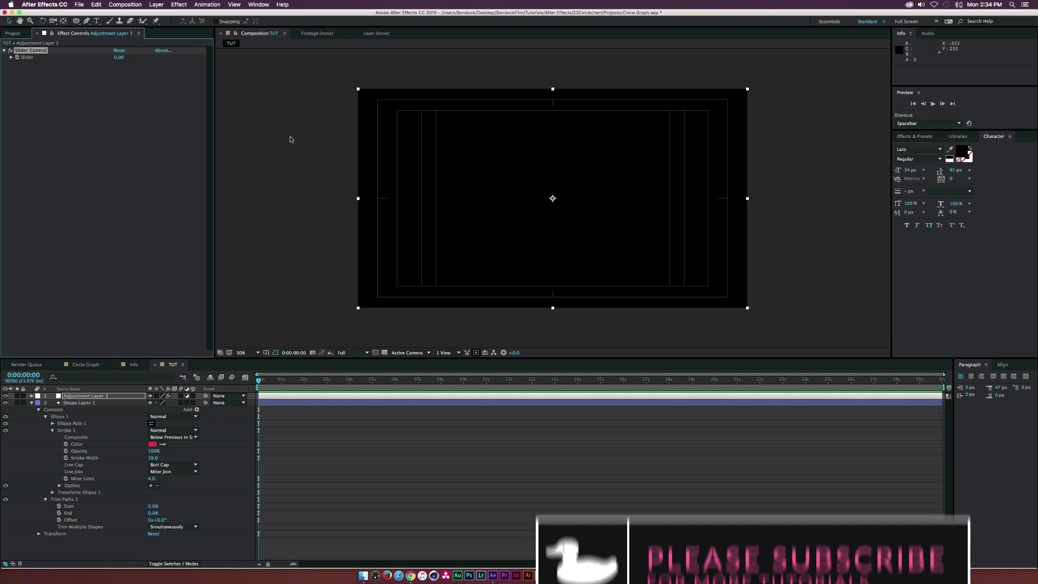
Step: Link the Trim Paths Start to the adjustment layer's Slider with an expression, and set the slider to 50
left_click(59, 506, "alt")
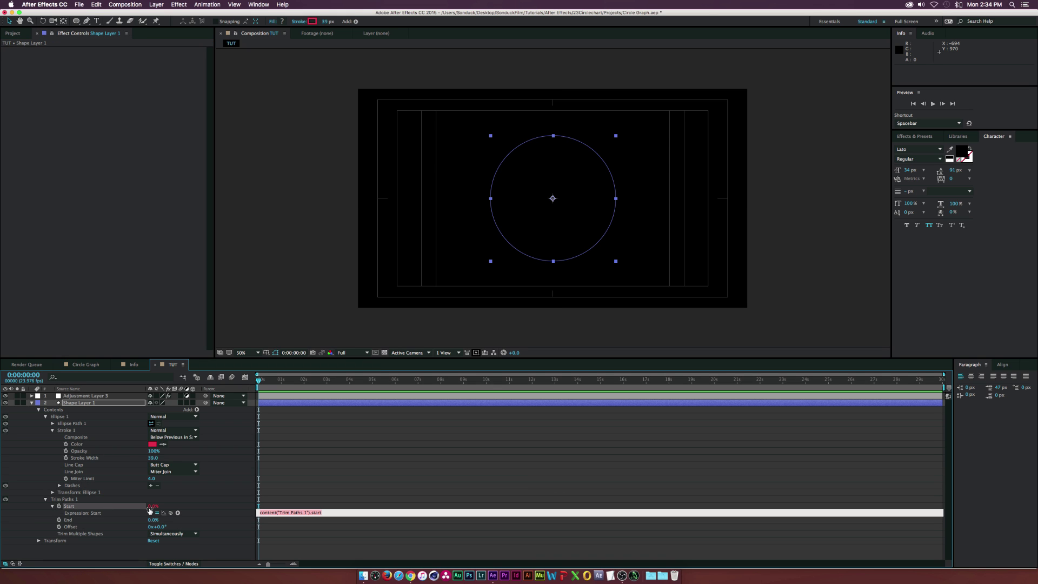
left_click(90, 396)
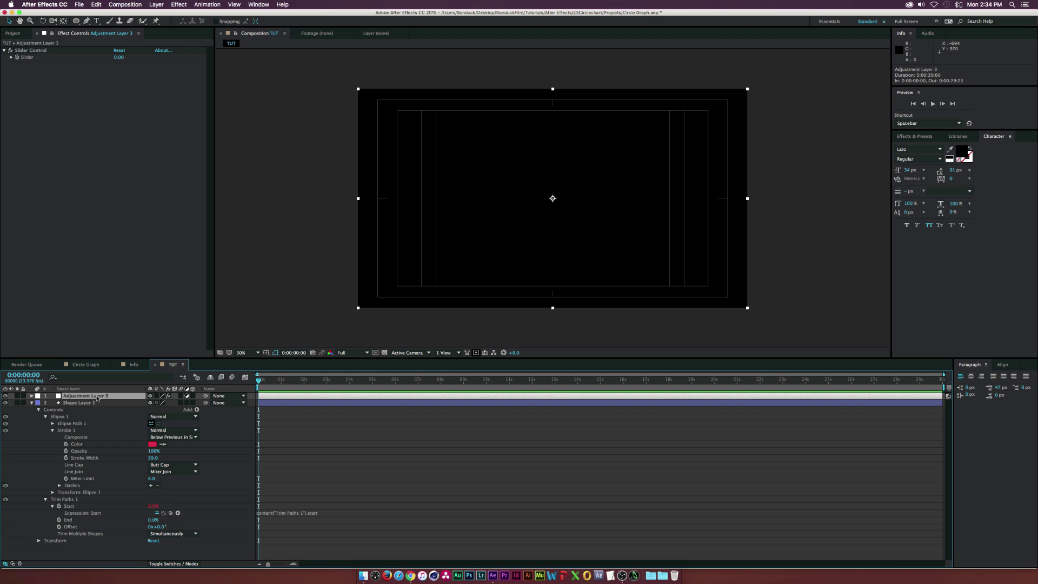
left_click_drag(167, 513, 27, 57)
left_click(265, 427)
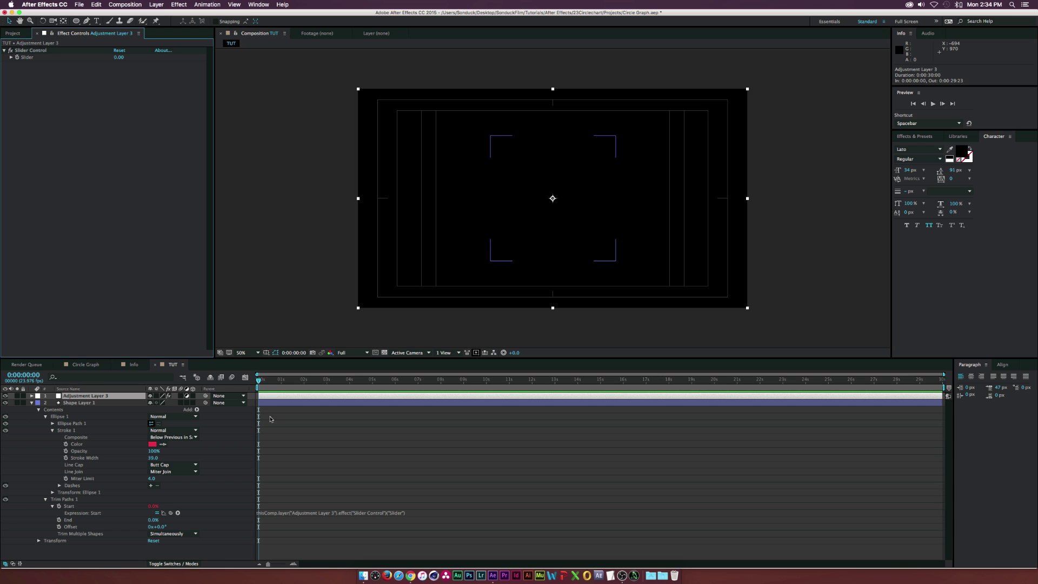
left_click_drag(263, 379, 275, 378)
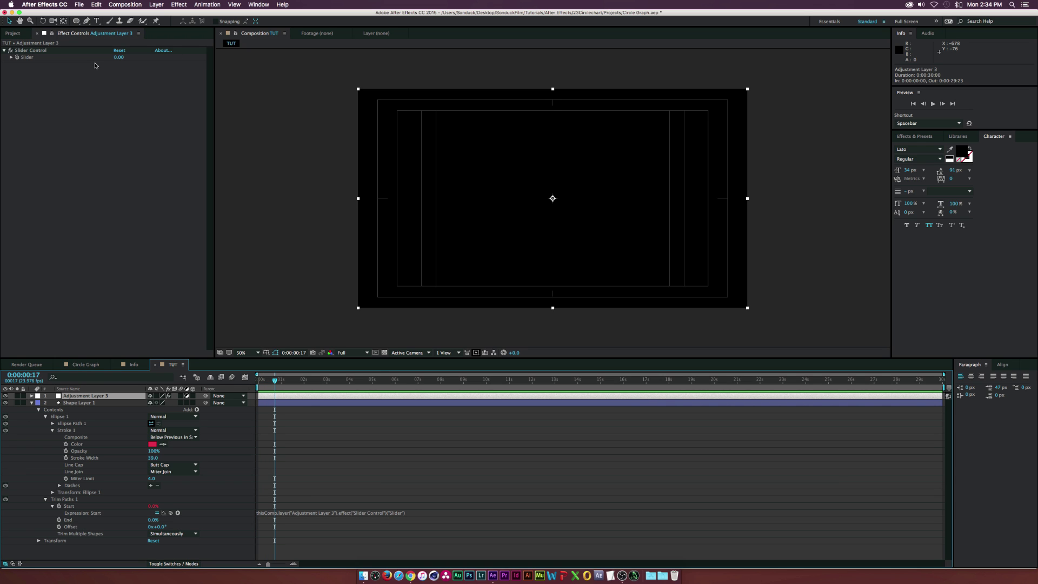
mouse_move(118, 57)
left_mouse_down()
mouse_move(174, 65)
mouse_move(122, 69)
mouse_move(182, 72)
mouse_move(155, 73)
left_mouse_up()
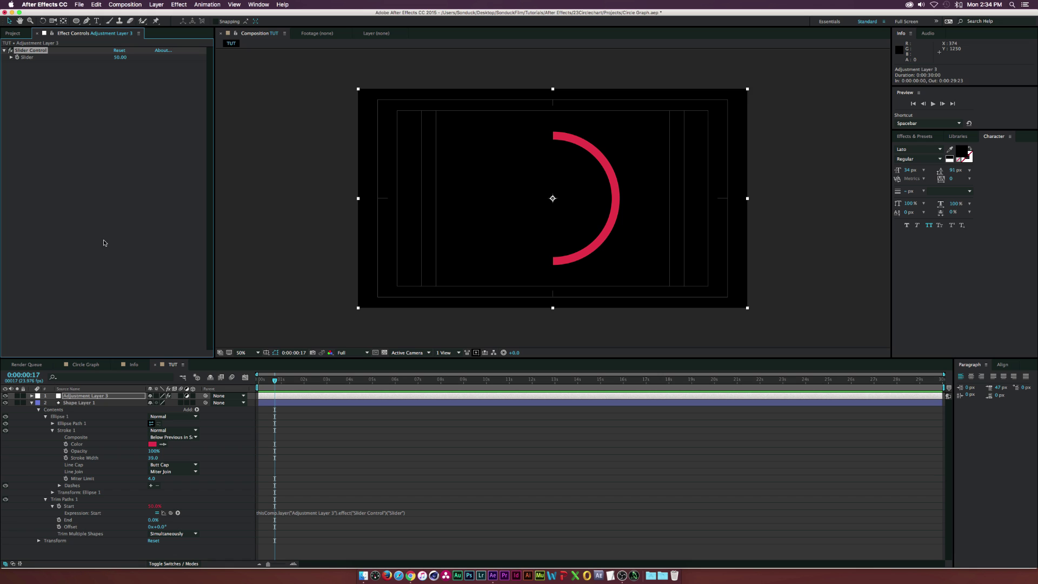
Step: Duplicate the ring's shape layer, scale the copy down to 82%, and thicken its stroke to match the outer ring
left_click(79, 403)
key("ctrl+d")
key("s")
left_click_drag(167, 410, 161, 410)
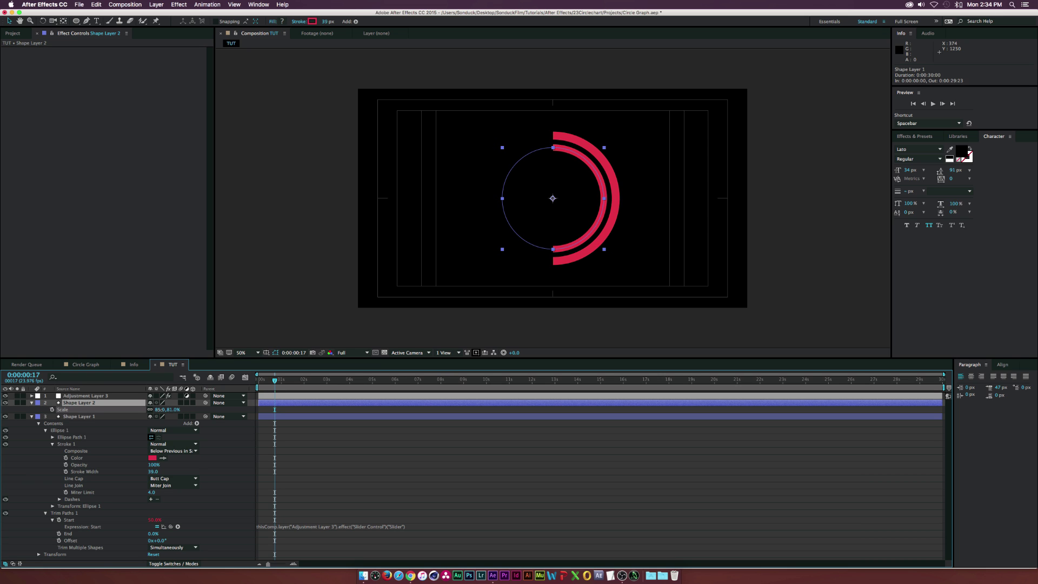
key("F2")
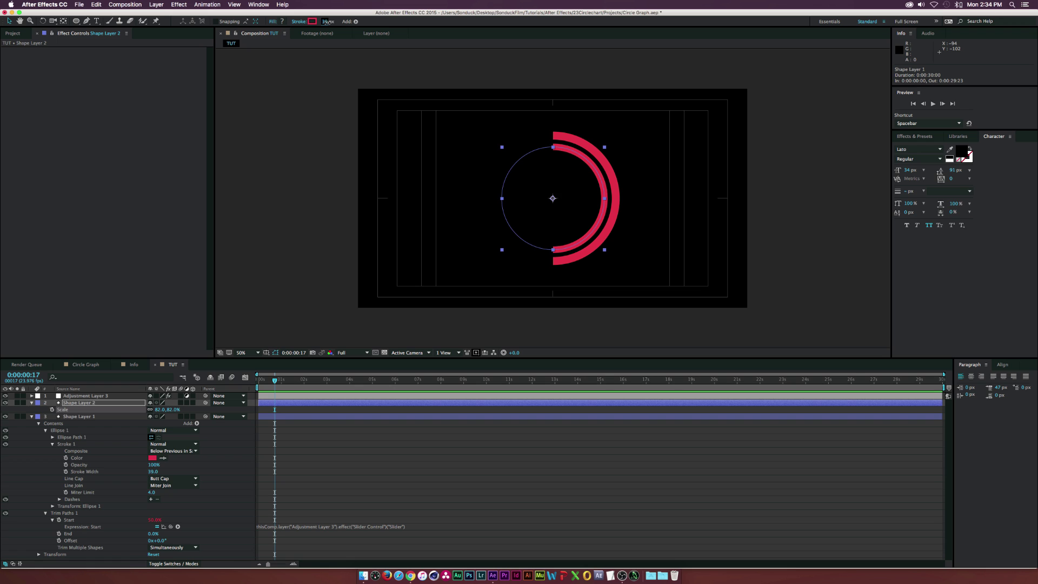
left_click_drag(327, 23, 332, 22)
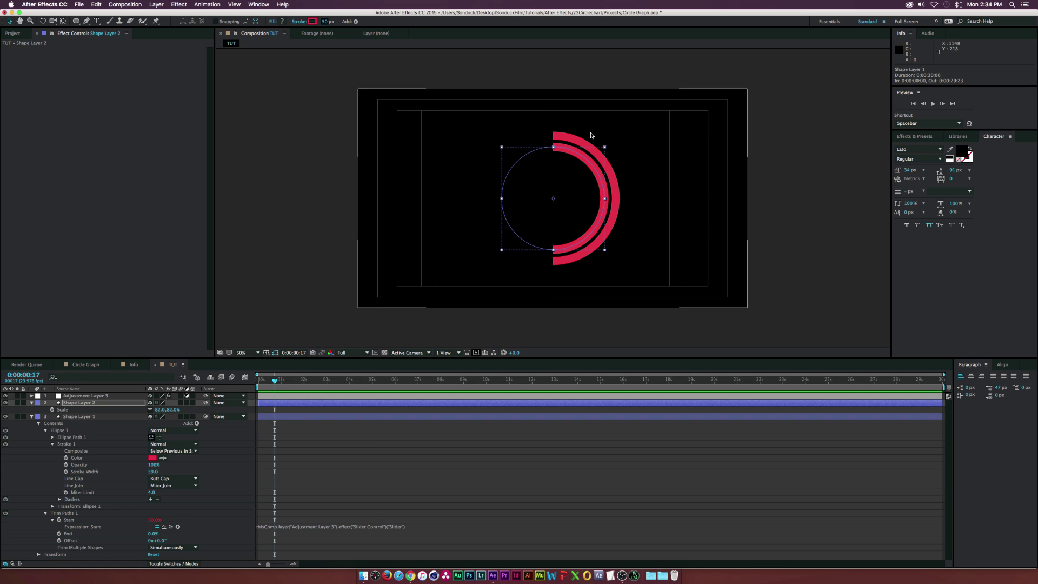
Step: Change the inner ring's stroke colour to turquoise (46F4D5)
left_click(312, 21)
left_click(401, 170)
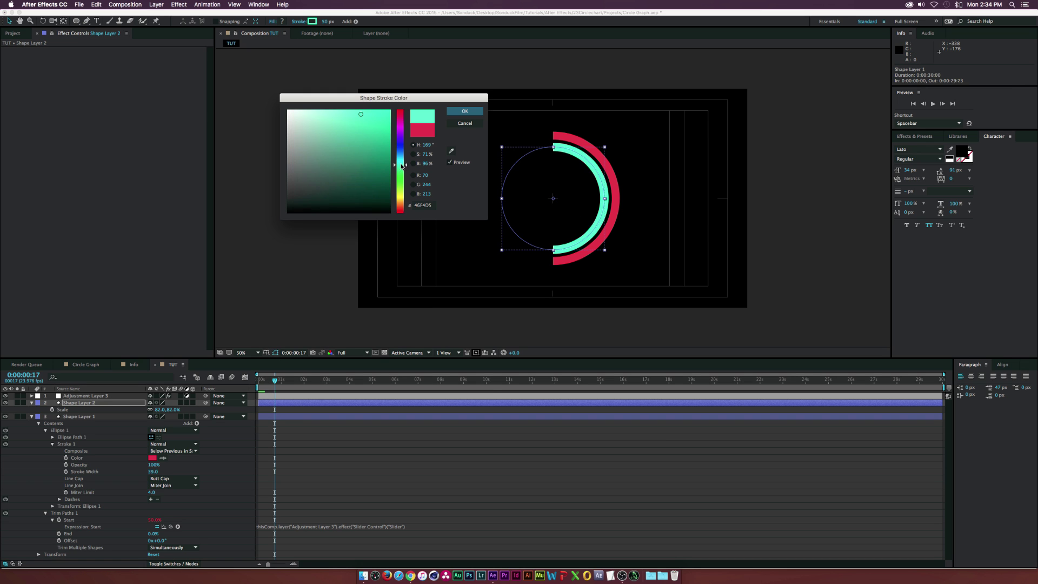
left_click(464, 111)
left_click(309, 240)
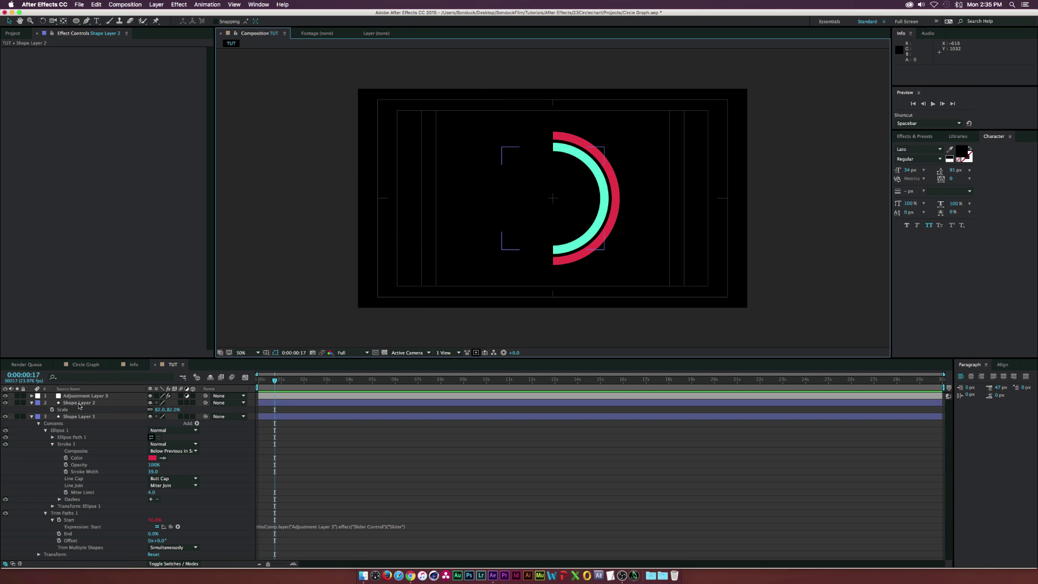
Step: Duplicate the Slider Control effect on the adjustment layer to get a second slider
left_click(76, 406)
left_click(81, 396)
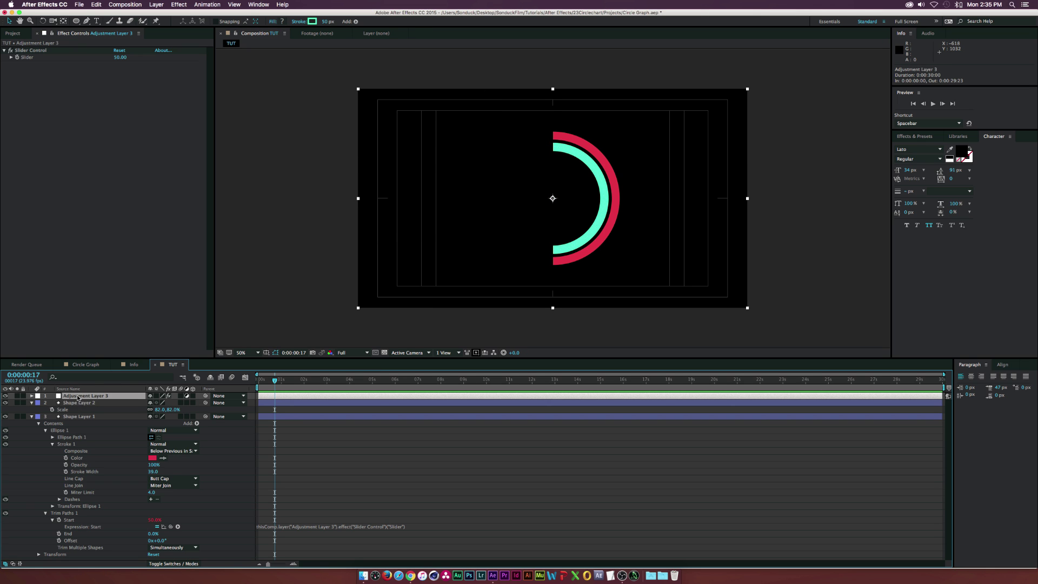
left_click(30, 51)
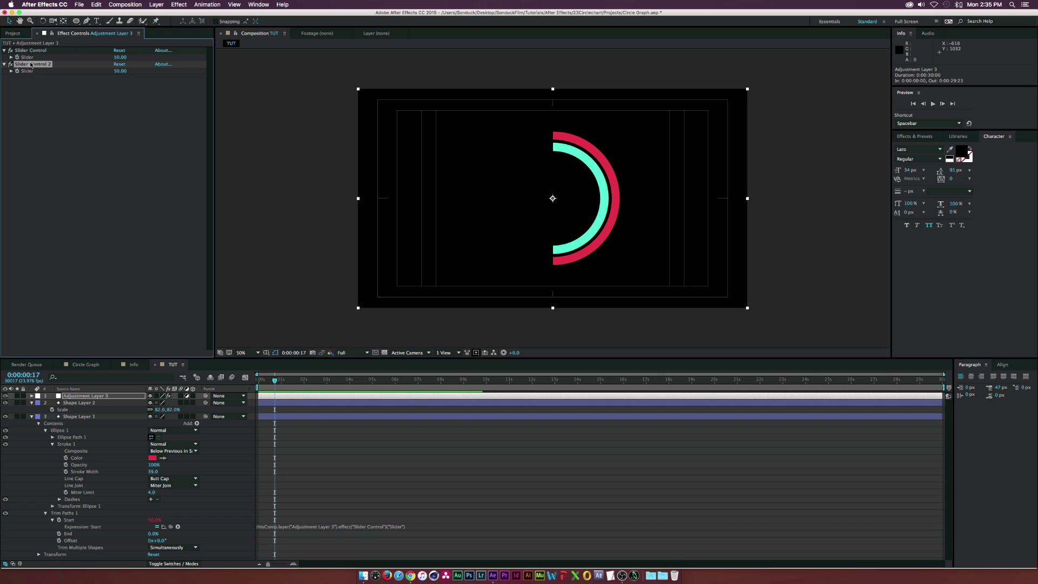
Step: Point the inner ring's Trim Paths Start expression to Slider Control 2, and set that slider to 73
left_click(82, 404)
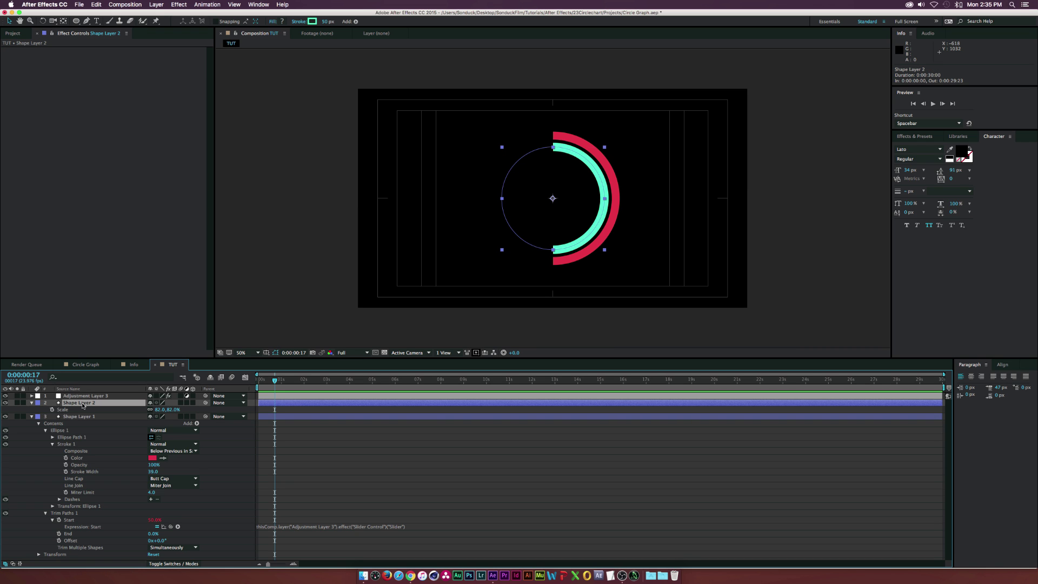
key("u")
key("u")
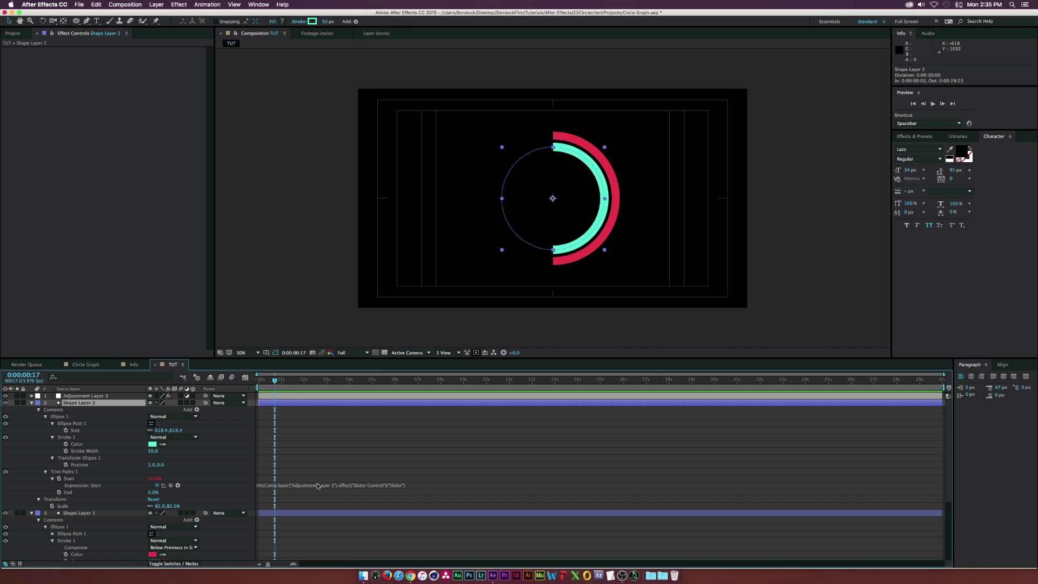
left_click(315, 485)
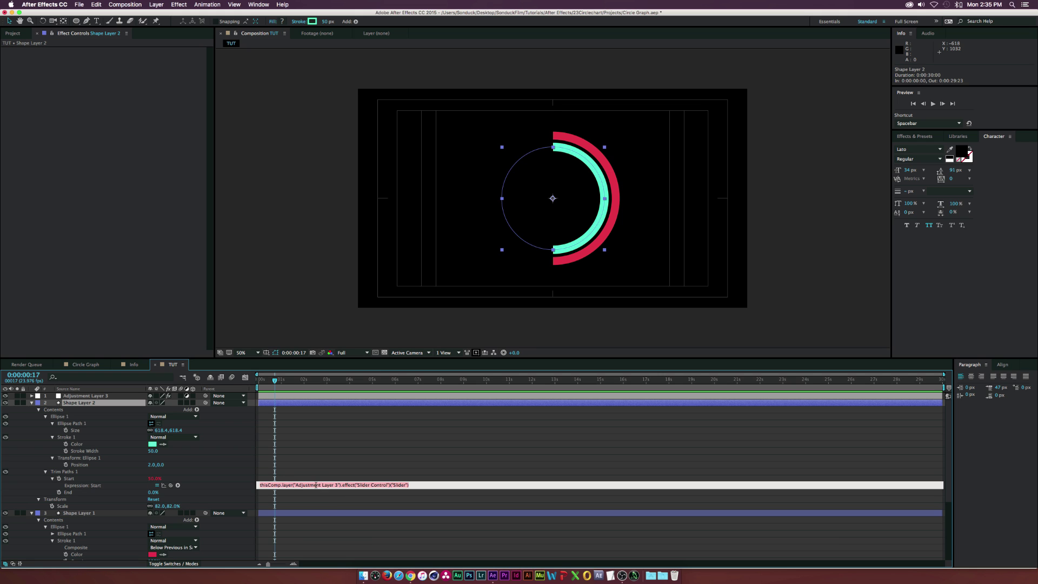
left_click(110, 396)
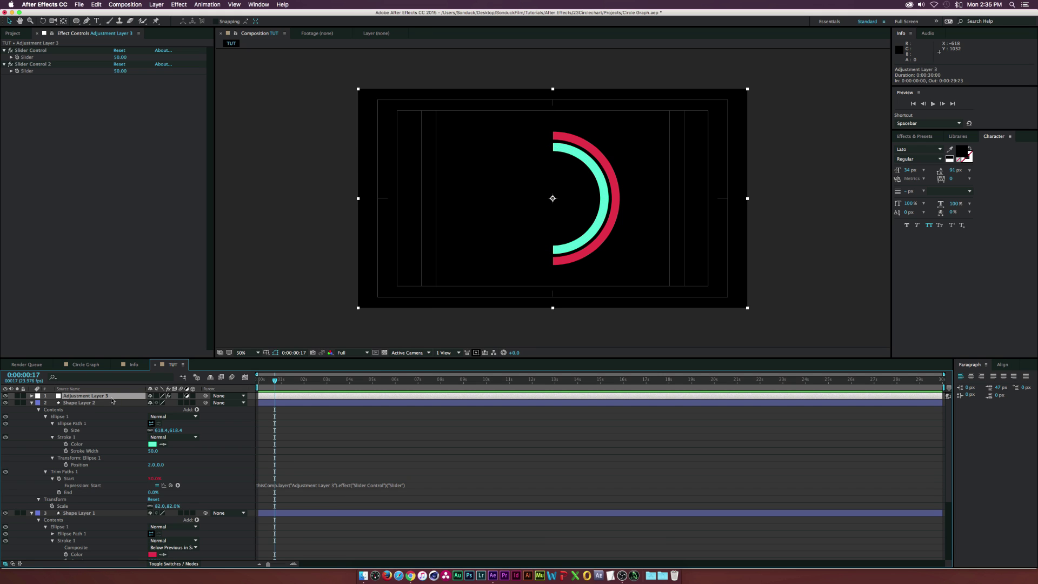
left_click(310, 485)
left_click(336, 485)
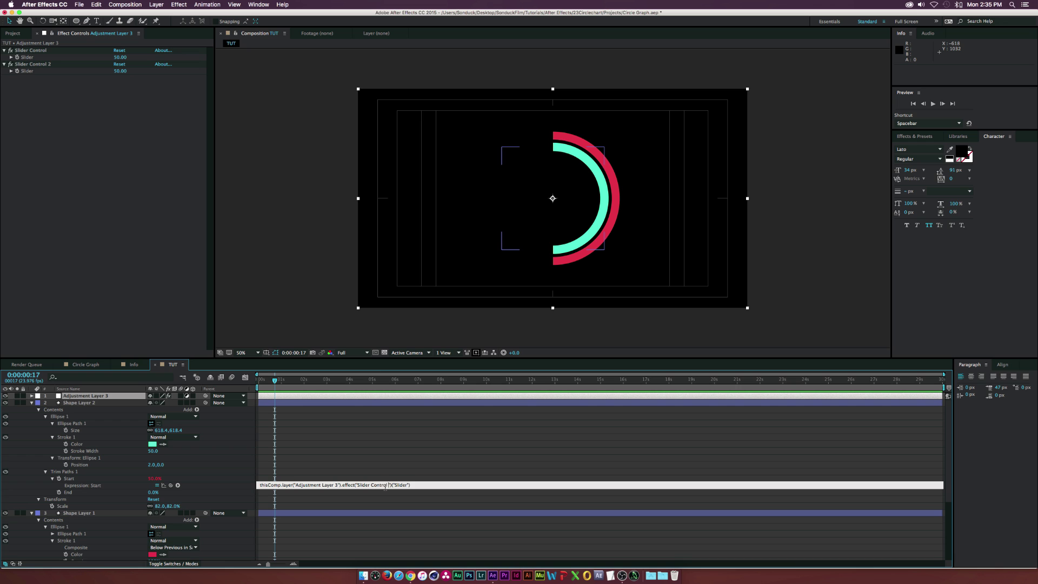
type("2")
left_click(370, 453)
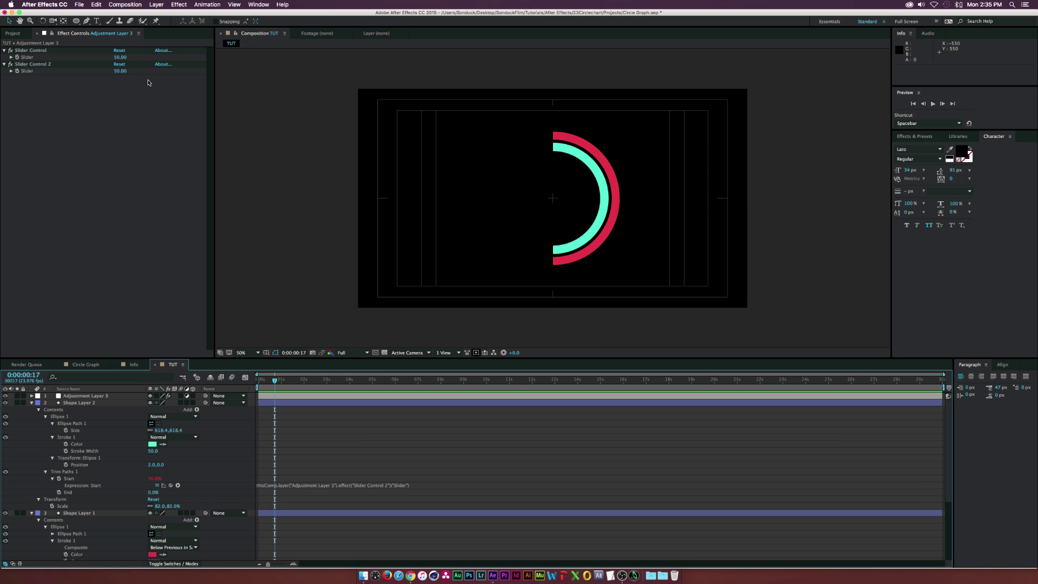
left_click_drag(126, 73, 138, 75)
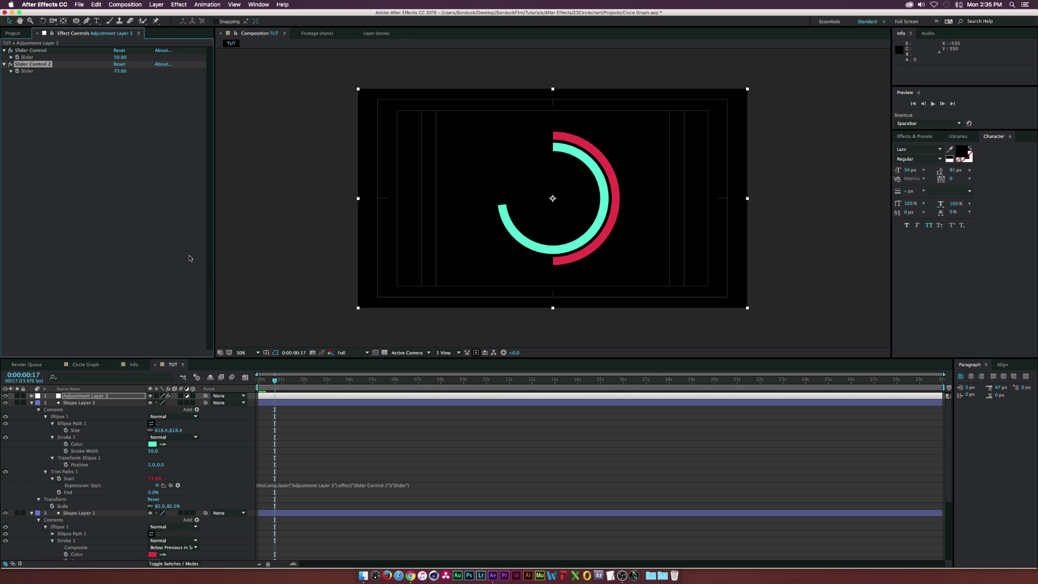
Step: Duplicate both ring layers, scale the copies up to 118% and 136%, and thin their strokes to 32 px and 26 px
left_click(78, 403)
left_click(31, 402)
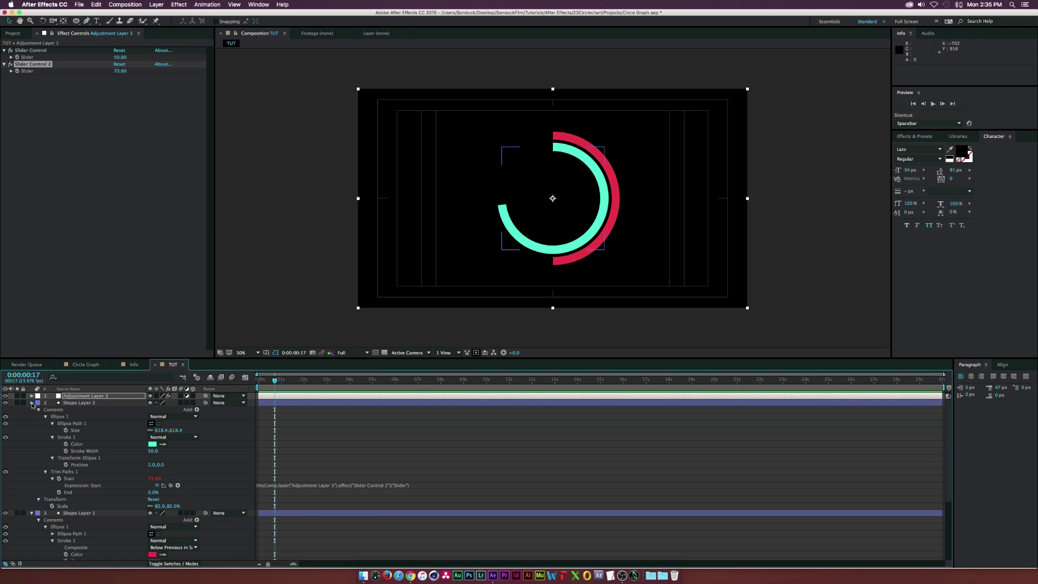
left_click(31, 409)
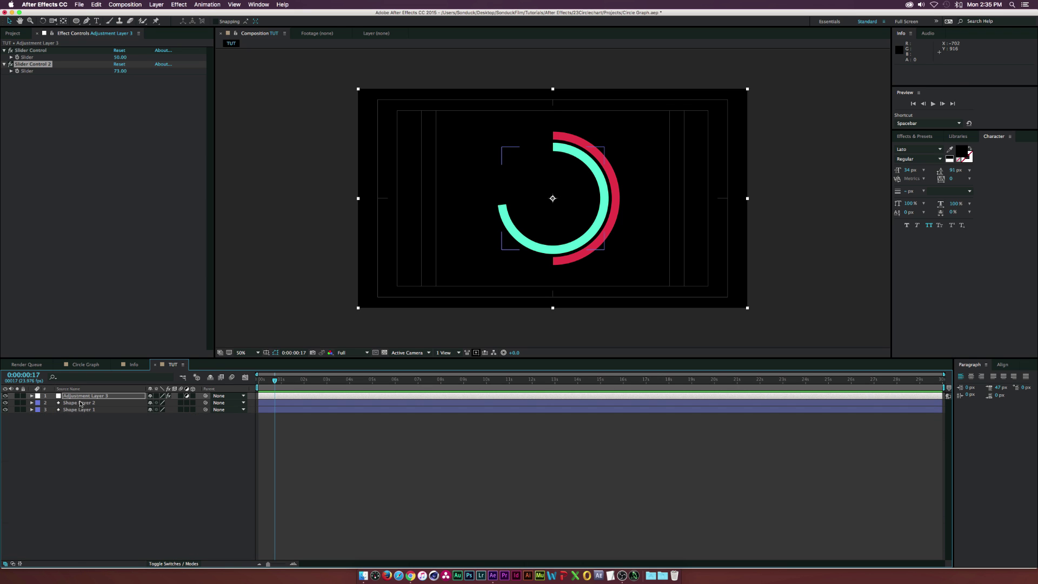
left_click(78, 403)
left_click(81, 410, "shift")
key("super+d")
key("s")
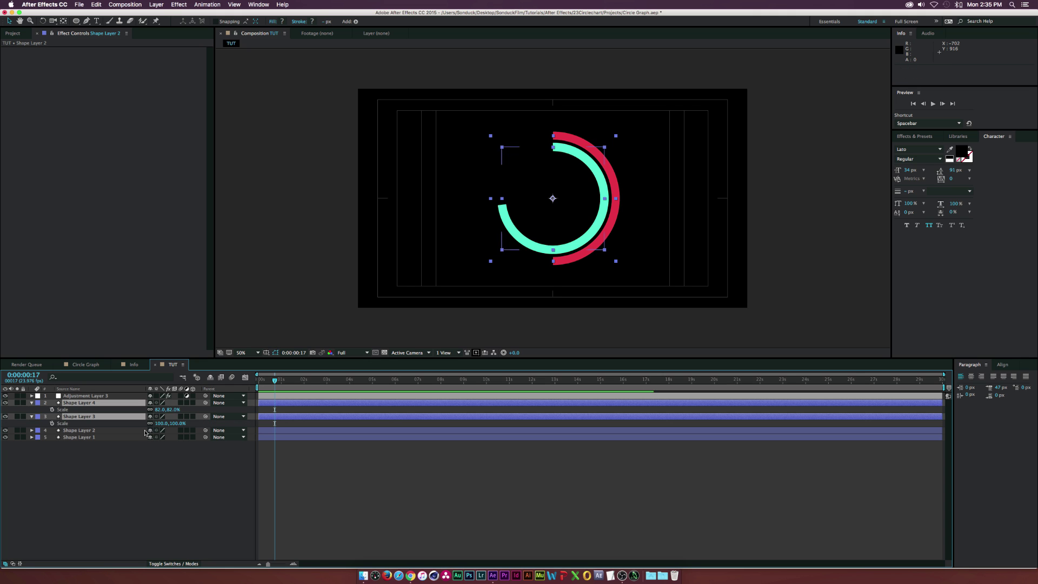
left_click_drag(162, 409, 177, 409)
left_click(81, 416)
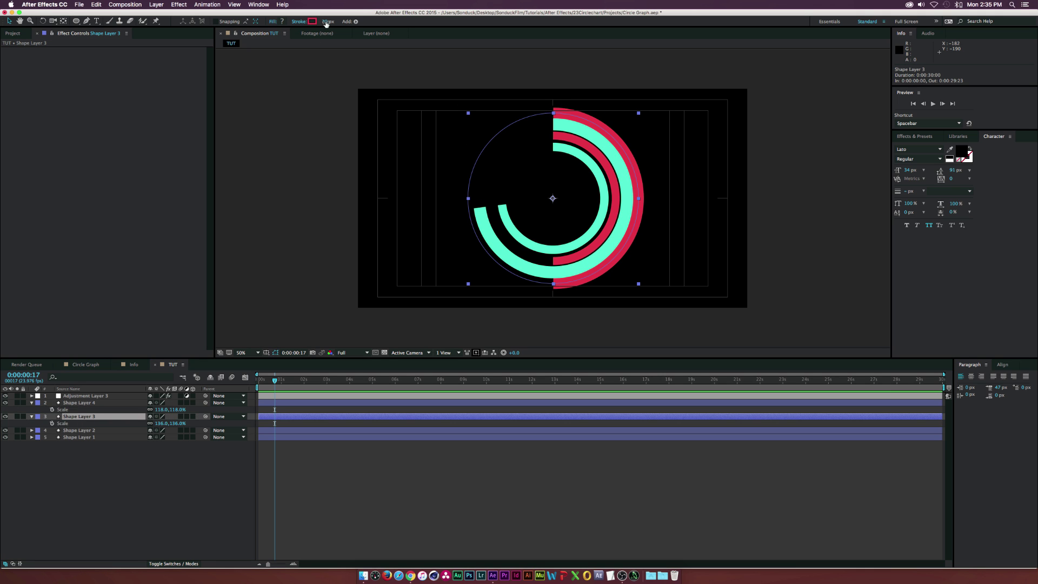
Step: Duplicate both sliders on the adjustment layer and point the outermost ring's Trim Paths Start expression to Slider Control 3
left_click(94, 396)
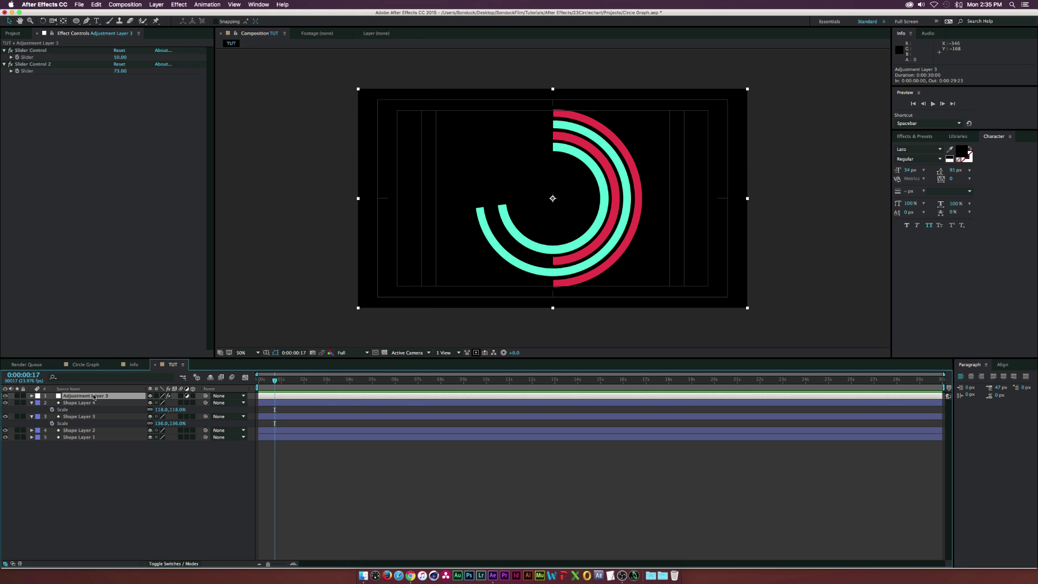
left_click(50, 51)
left_click(54, 64, "shift")
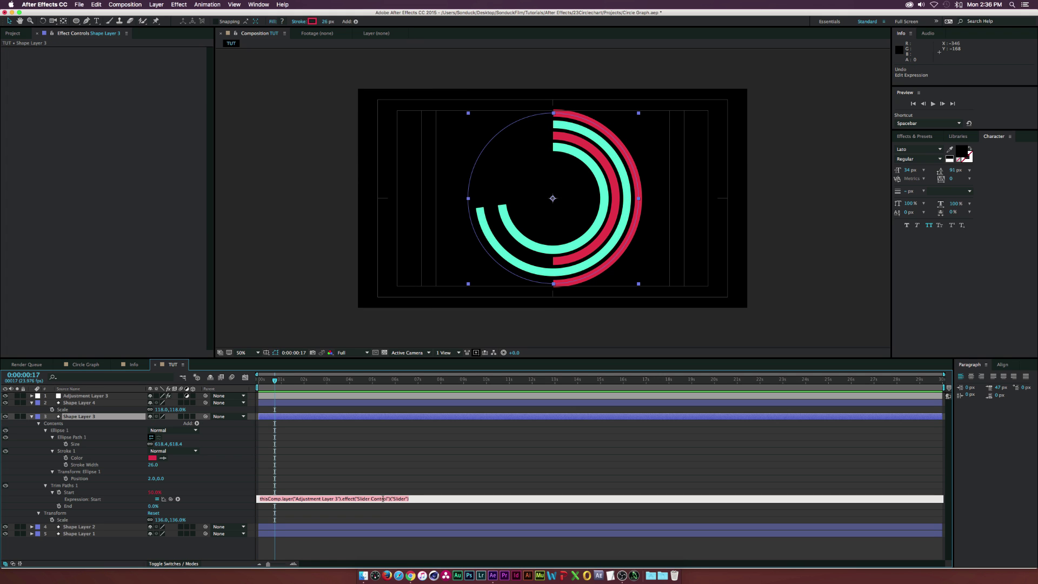
left_click(387, 499)
type("3")
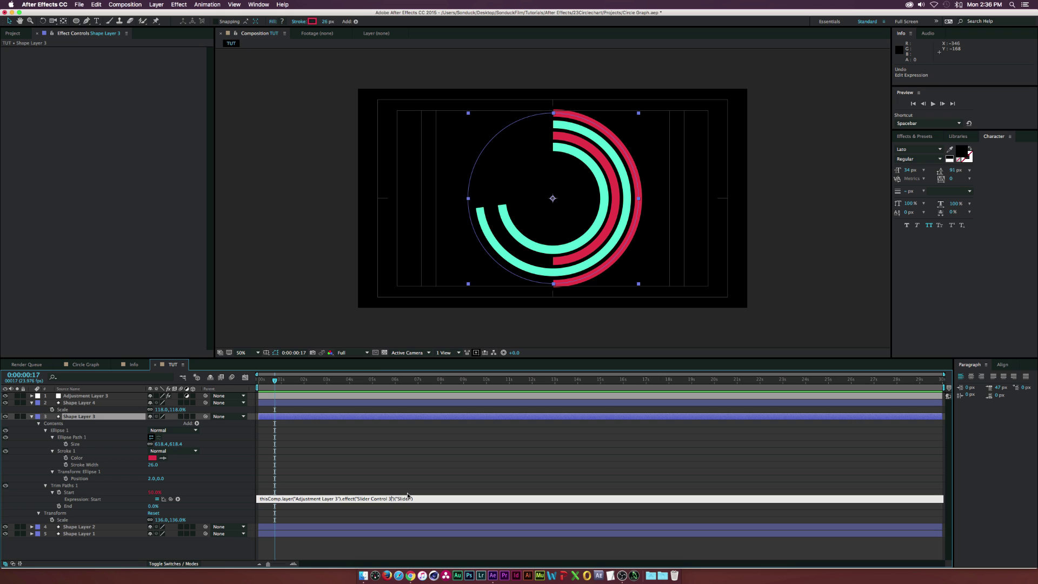
Step: Point the Trim Paths Start expression of the 118% ring, Shape Layer 4, to Slider Control 4
left_click(112, 405)
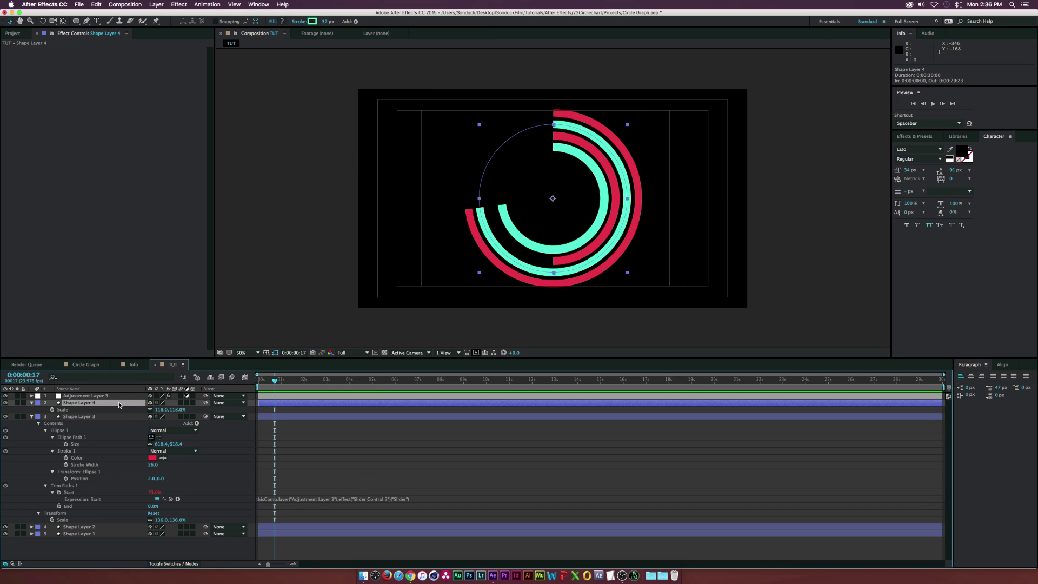
key("s")
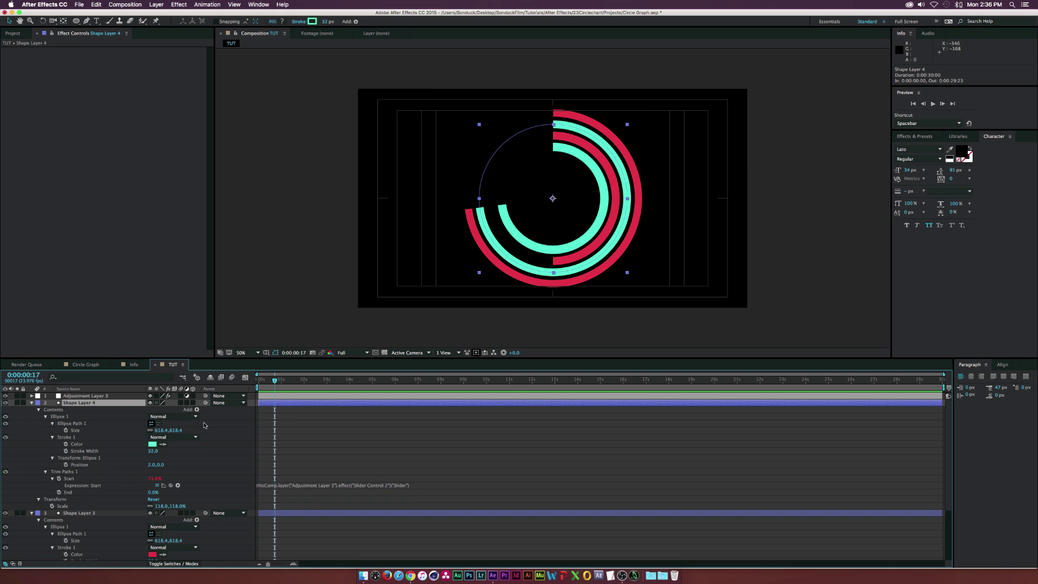
key("u")
key("u")
left_click(387, 485)
left_click(389, 485)
key("BackSpace")
type("4")
left_click(392, 475)
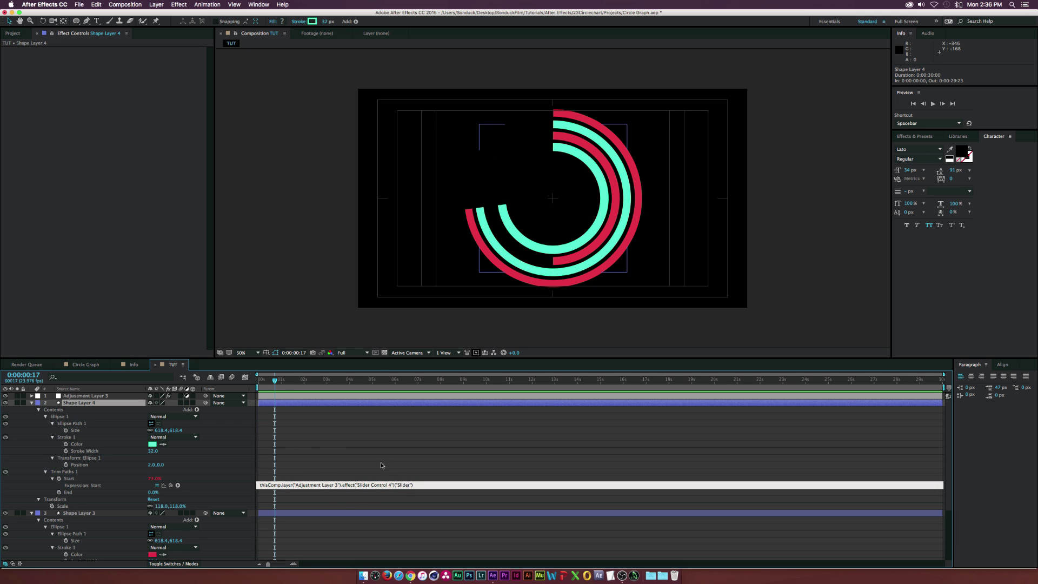
left_click(87, 403)
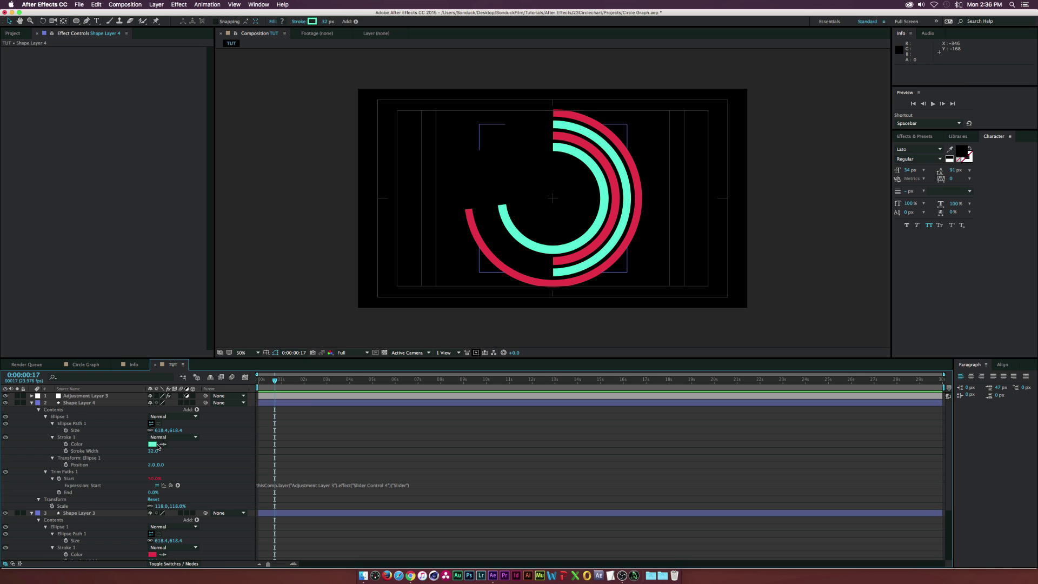
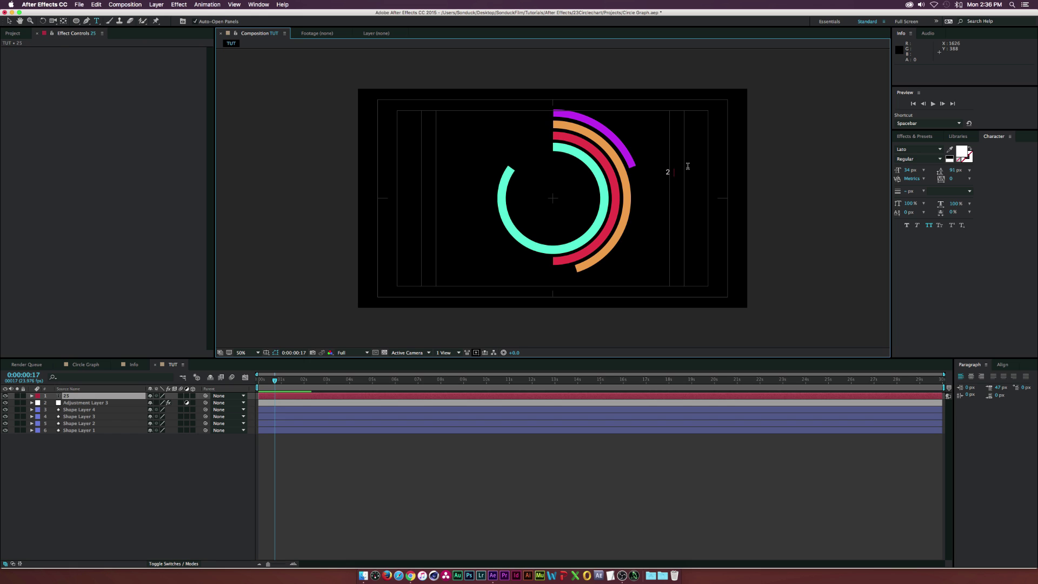
Step: Enlarge the "25" text beside the graph to a font size of 106 px
left_click(906, 170)
type("48")
key("Return")
left_click_drag(919, 170, 948, 178)
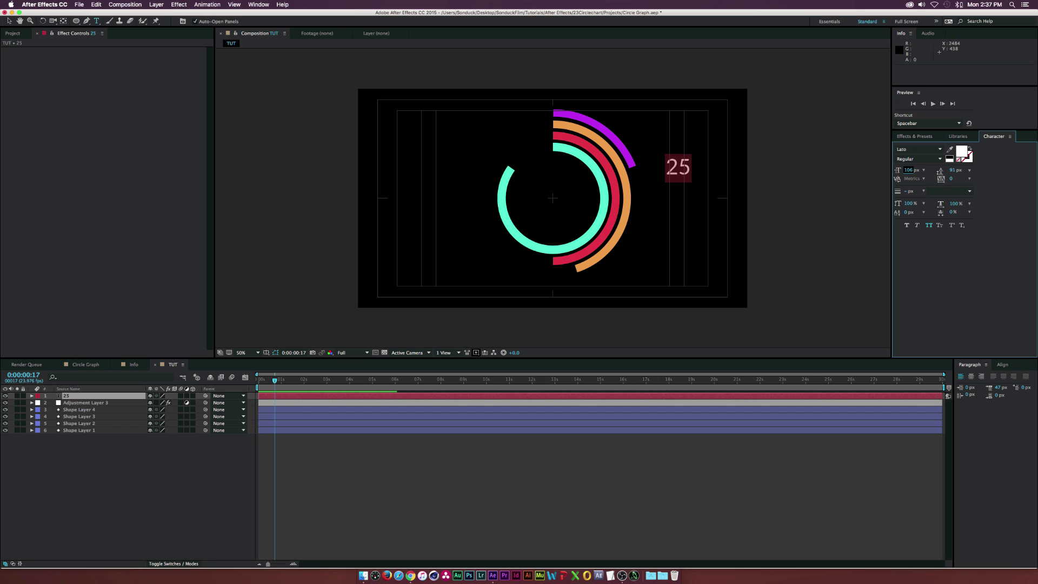
left_click(9, 21)
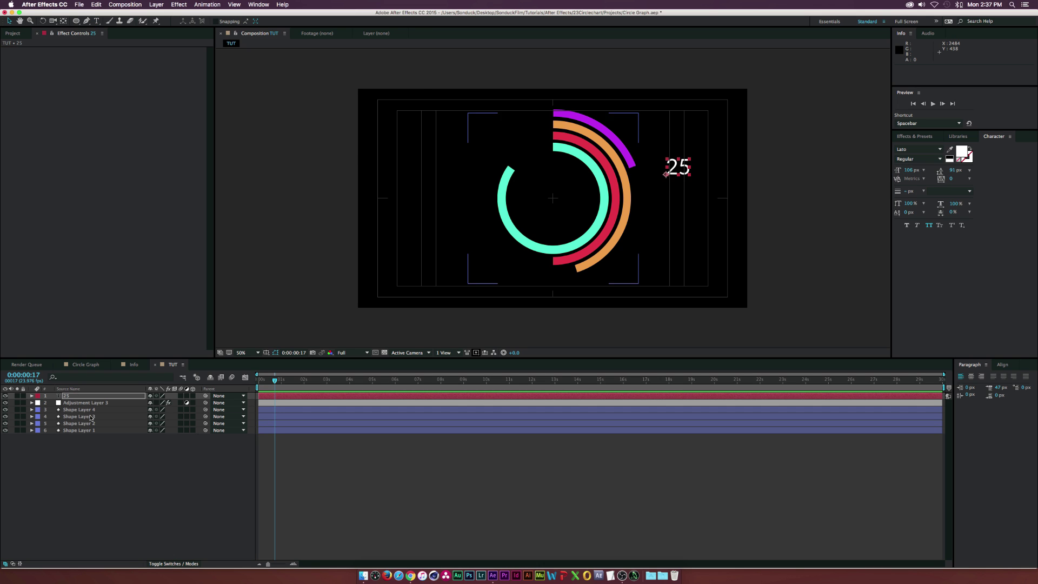
Step: Link the number text's Source Text to Slider Control 3 with an expression, and set that slider to 34
left_click(30, 396)
left_click(39, 403)
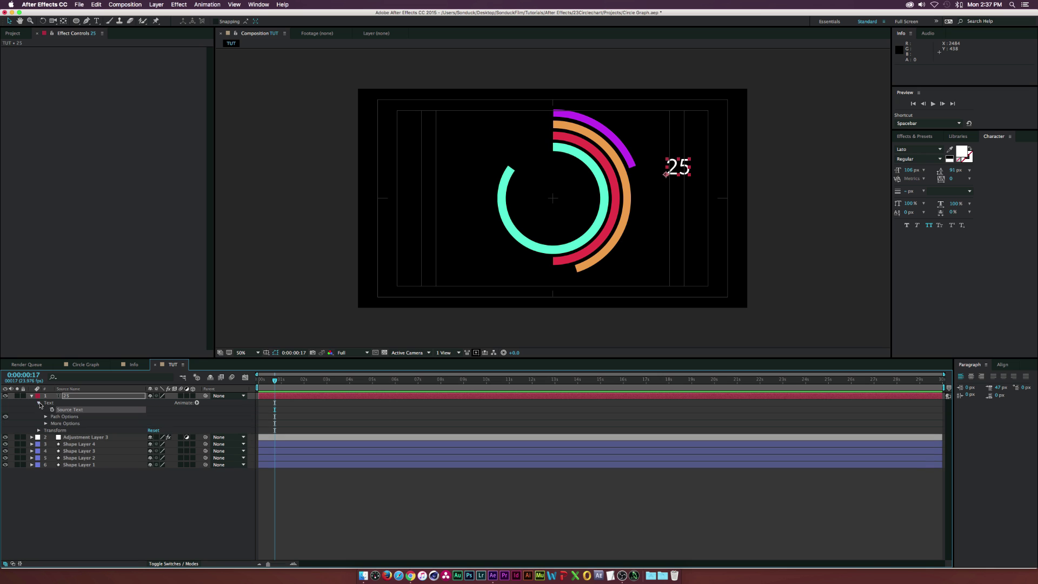
left_click(53, 411, "alt")
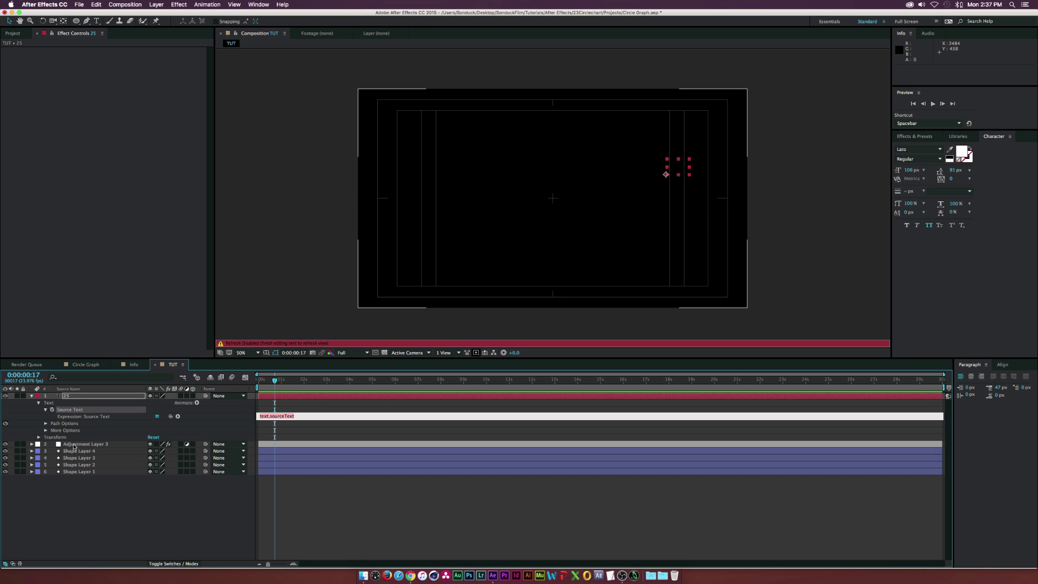
left_click(81, 444)
left_click_drag(172, 419, 46, 100)
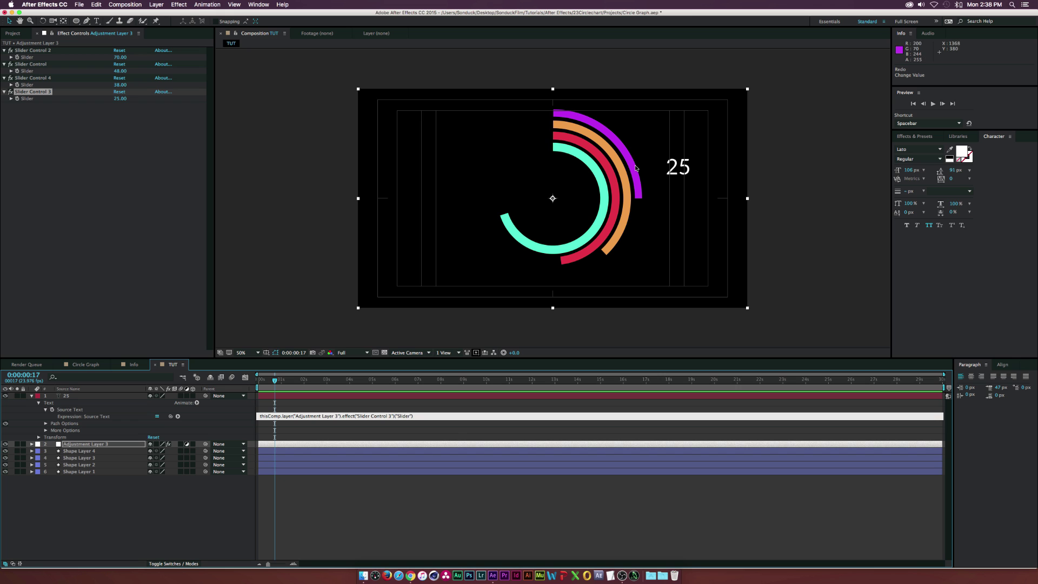
left_click(154, 524)
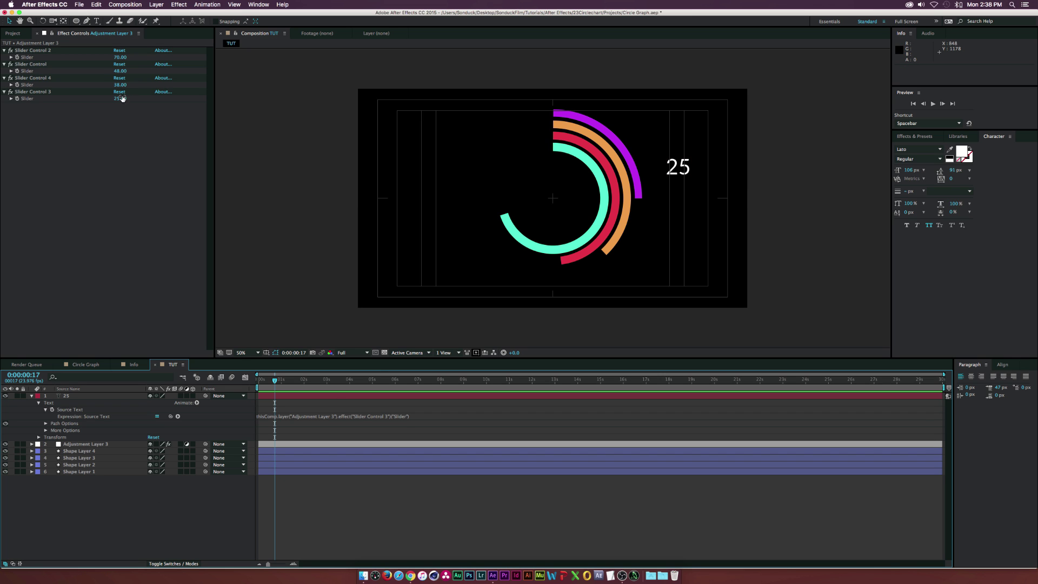
mouse_move(117, 100)
left_mouse_down()
mouse_move(155, 101)
mouse_move(117, 105)
mouse_move(127, 106)
left_mouse_up()
Step: Duplicate the number text three times and place the copies above left of, left of and below the rings
left_click(67, 396)
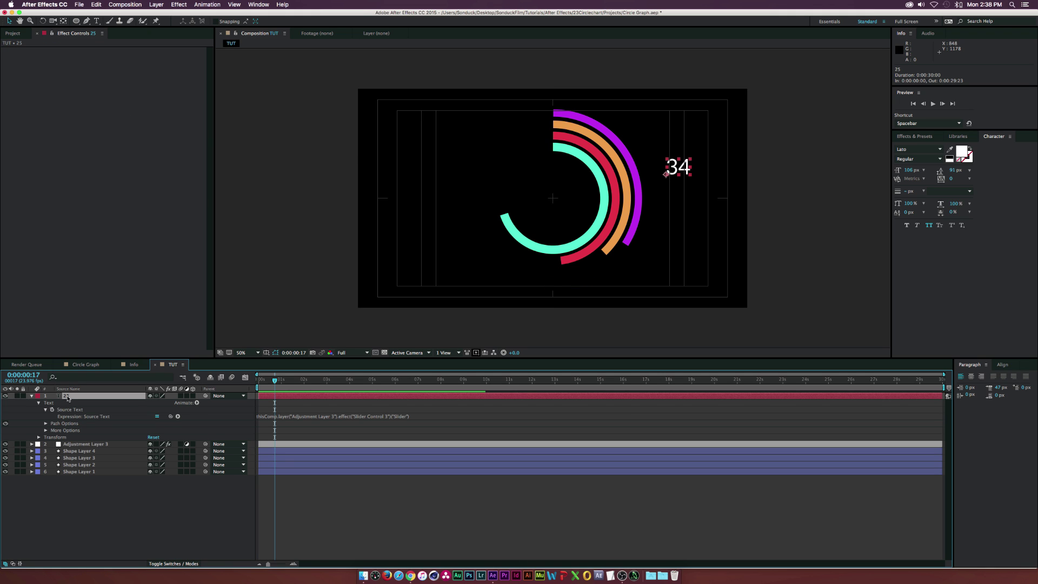
key("ctrl+d")
left_click_drag(676, 168, 495, 141)
key("ctrl+d")
key("ctrl+d")
left_click(99, 409, "shift")
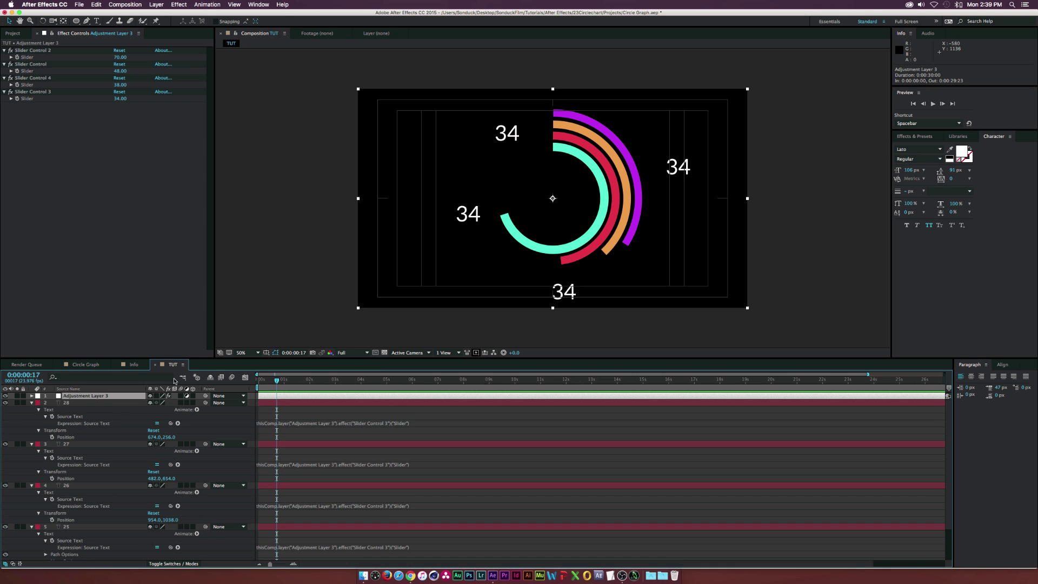
Step: Link the Source Text of layers 28, 27 and 26 to Slider Control 2, Slider Control and Slider Control 4 respectively
left_click_drag(171, 423, 36, 57)
left_click(162, 310)
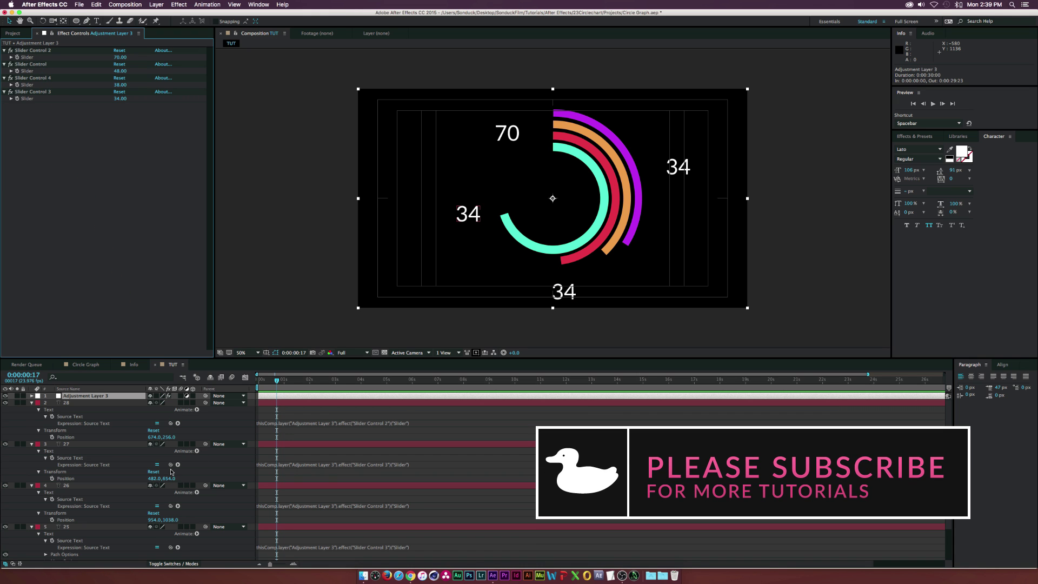
left_click_drag(171, 470, 27, 71)
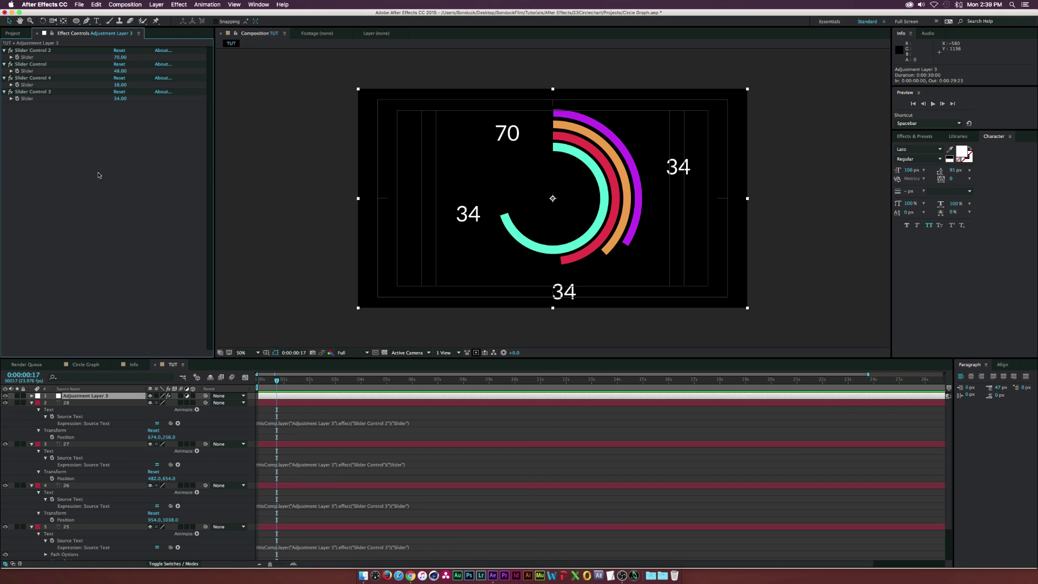
left_click_drag(171, 506, 47, 85)
Step: Set Slider Control to 75, Slider Control 4 to 50 and Slider Control 2 to 90 on the adjustment layer
mouse_move(123, 72)
left_mouse_down()
mouse_move(153, 72)
mouse_move(129, 69)
left_mouse_up()
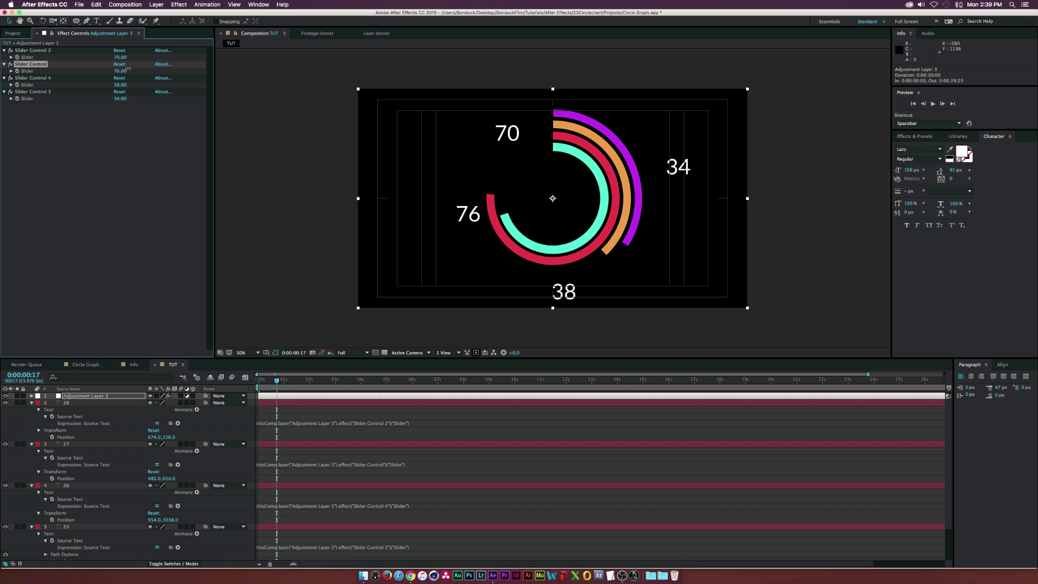
left_click(122, 70)
type("75")
key("Return")
left_click(120, 85)
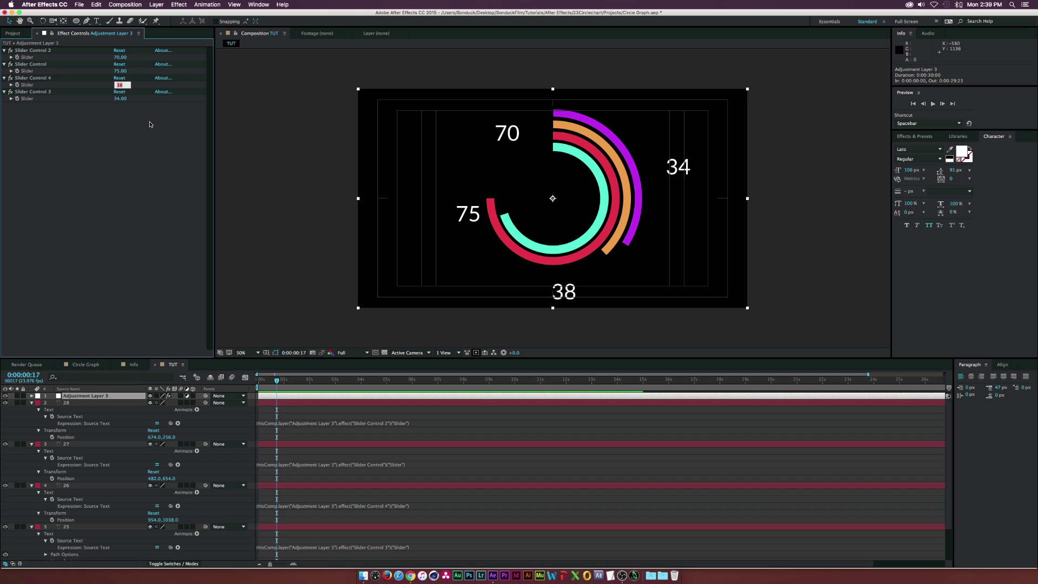
type("50")
key("Return")
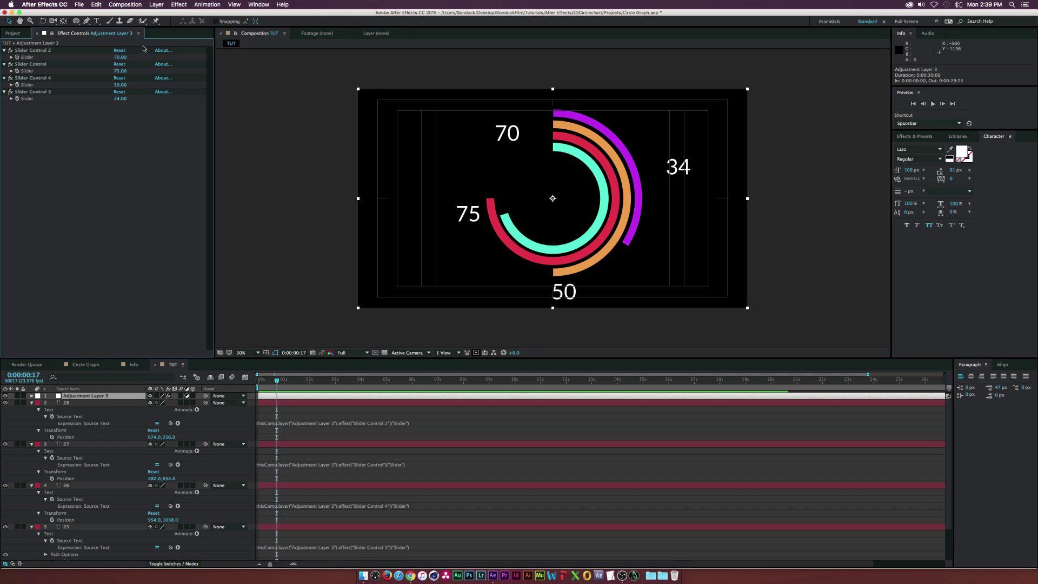
left_click(120, 57)
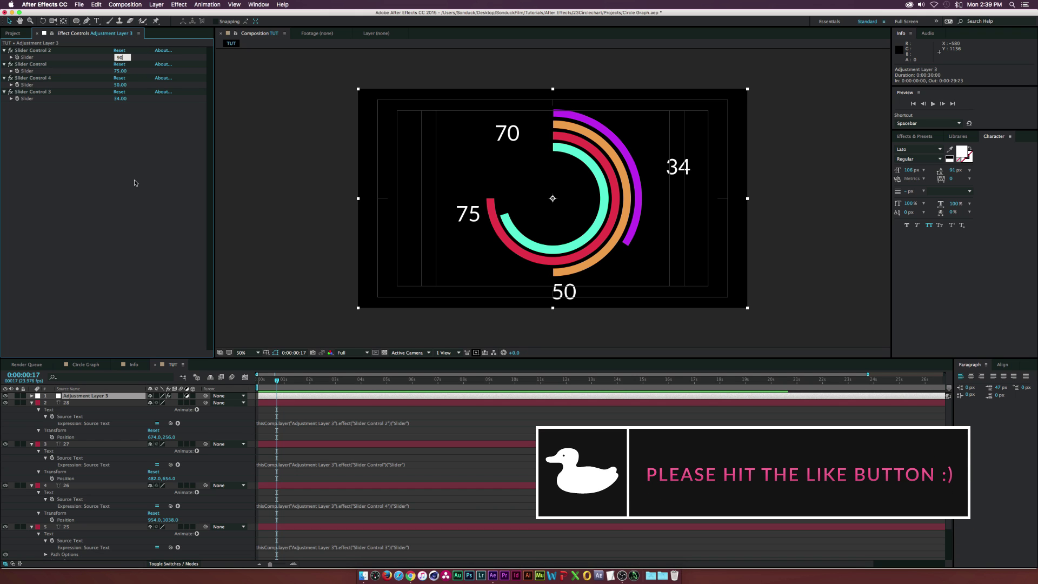
key("Return")
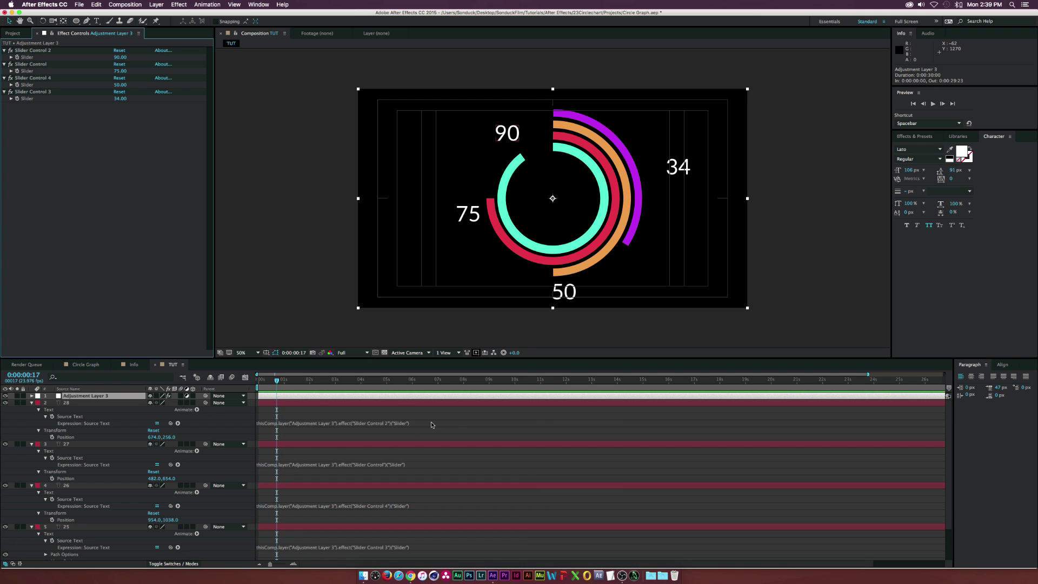
Step: Collapse the layer properties and enable keyframing for all four sliders on Adjustment Layer 3 at 0:00:02:00
left_click(454, 428)
key("u")
left_click(88, 397)
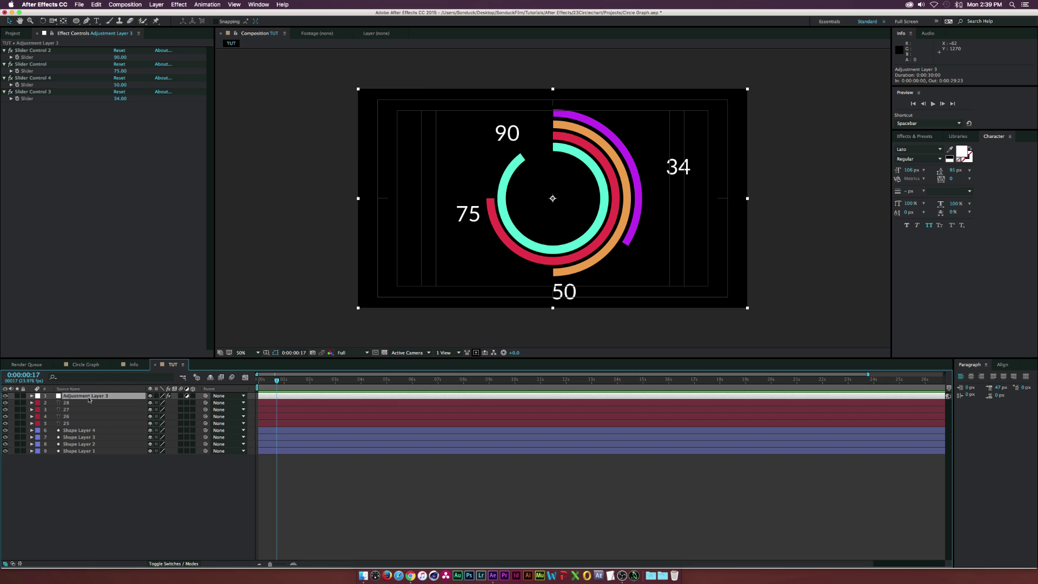
left_click_drag(272, 381, 311, 385)
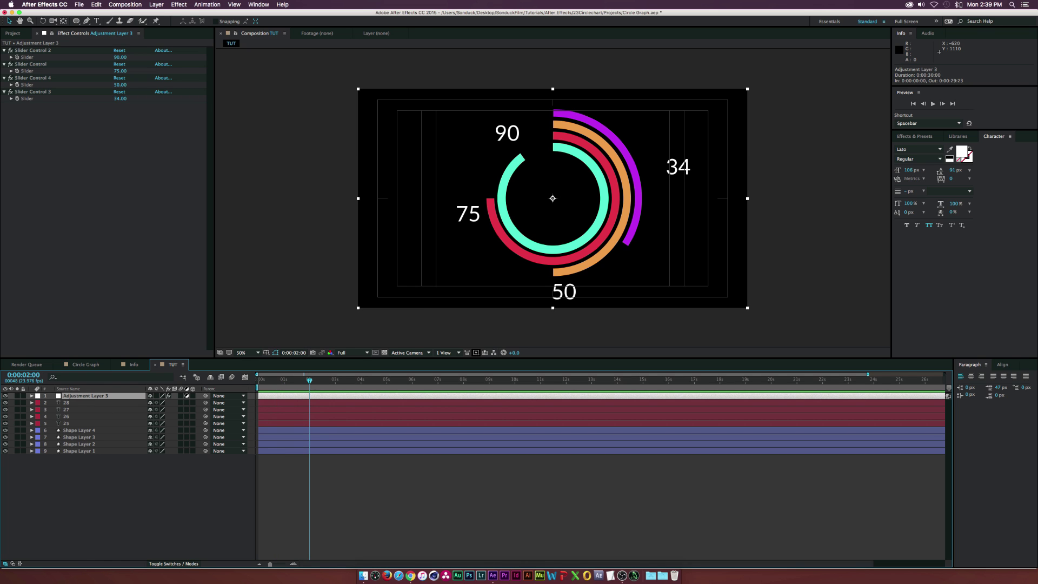
left_click(16, 59)
left_click(20, 93)
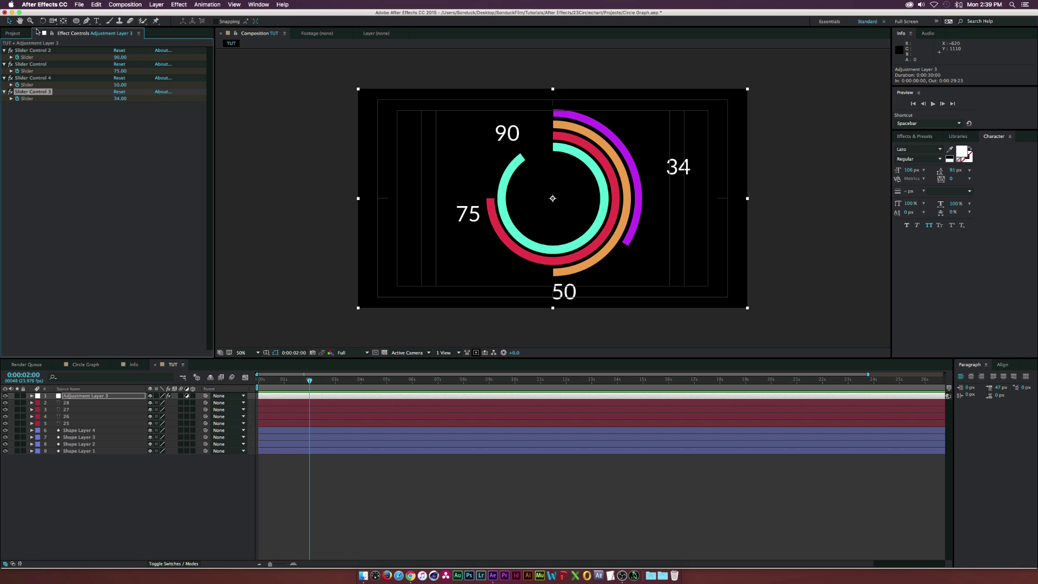
Step: Set all four sliders to 0 at 0:00:00:00, reveal their keyframes and scrub the animation to 0:00:01:17
left_click_drag(280, 384, 254, 384)
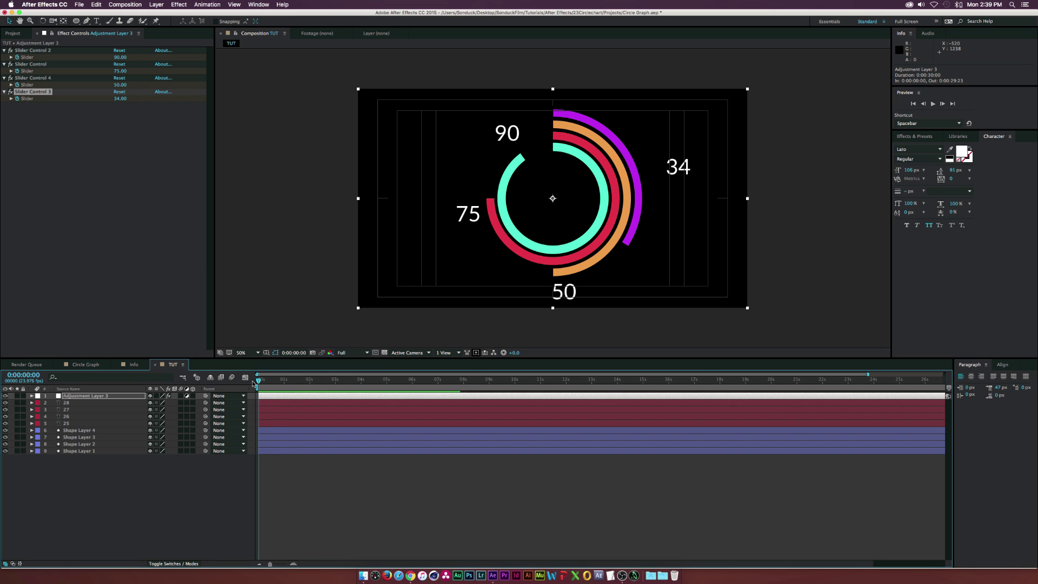
left_click(119, 58)
type("0")
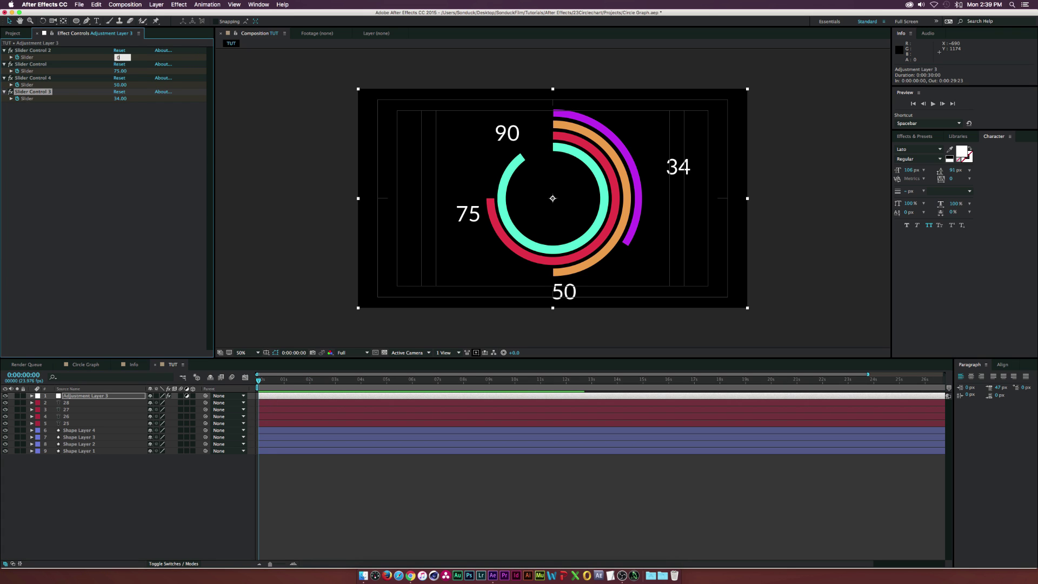
key("Tab")
type("0")
key("Tab")
type("0")
key("Tab")
type("0")
key("Return")
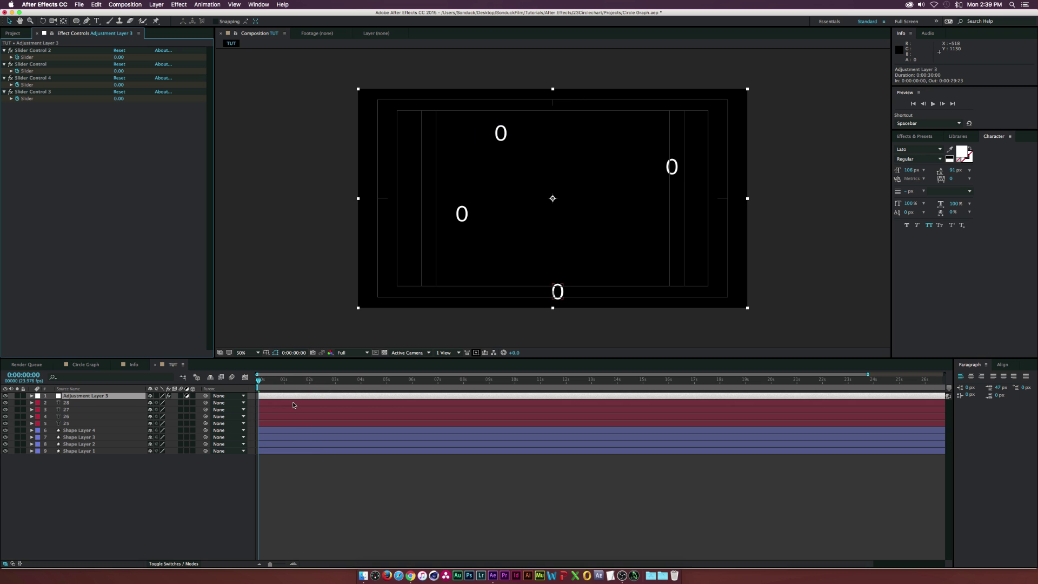
key("u")
left_click_drag(259, 380, 302, 382)
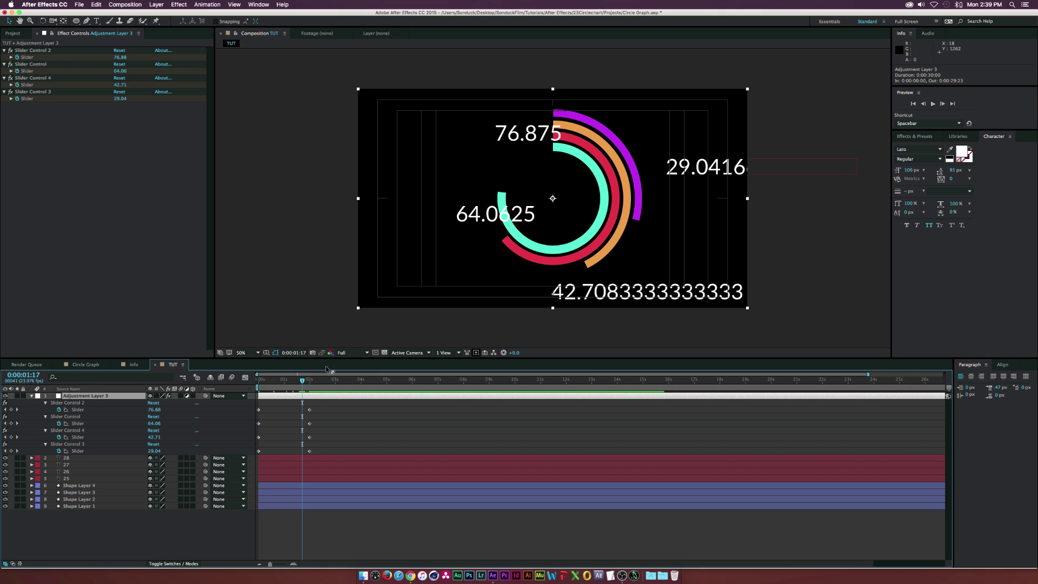
Step: Insert the JavaScript function Math.round(value) in front of the slider reference in layer 28's Source Text expression
left_click(79, 463)
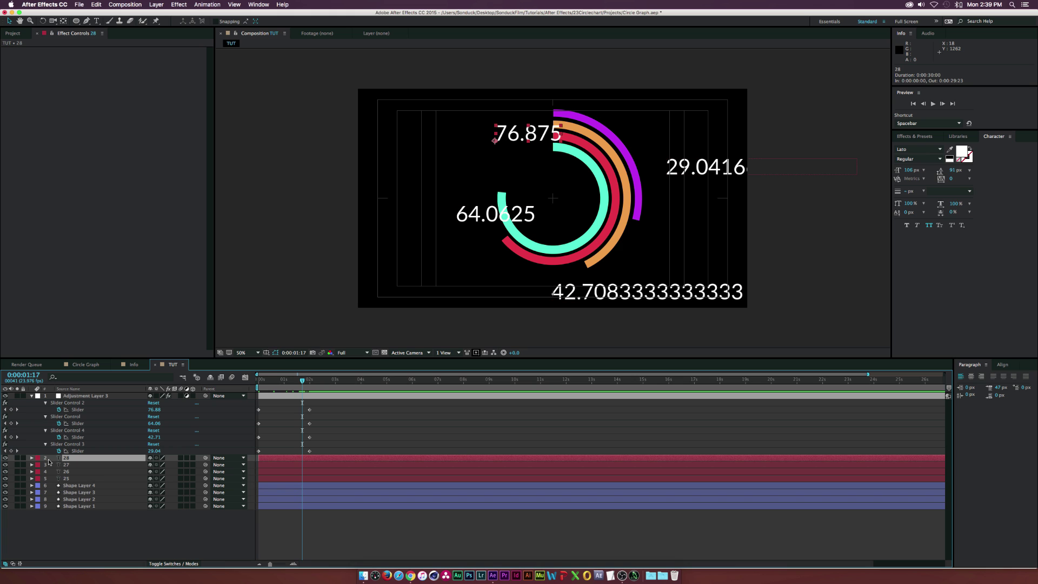
key("u")
key("u")
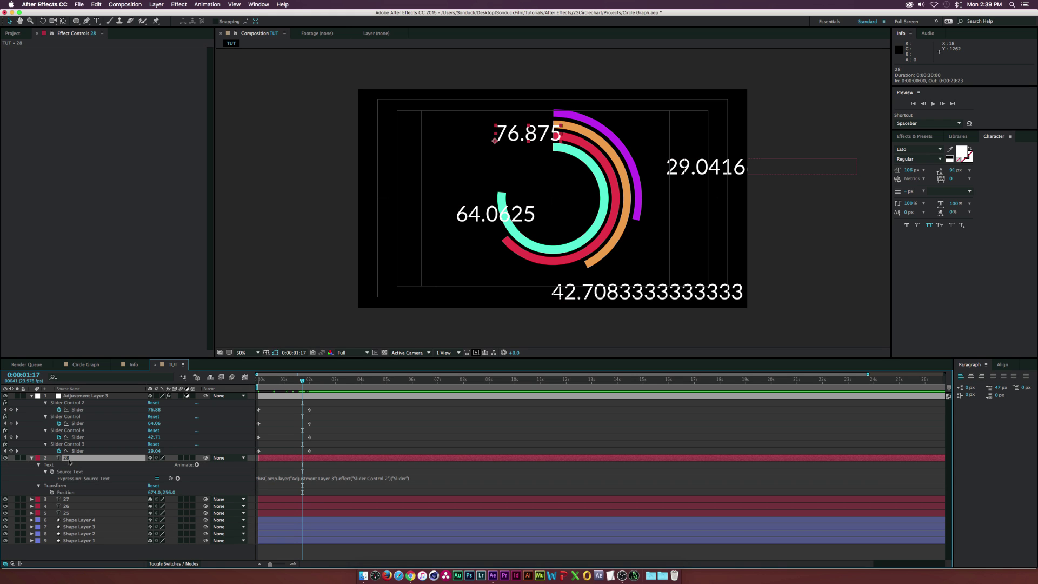
left_click(270, 479)
left_click(261, 478)
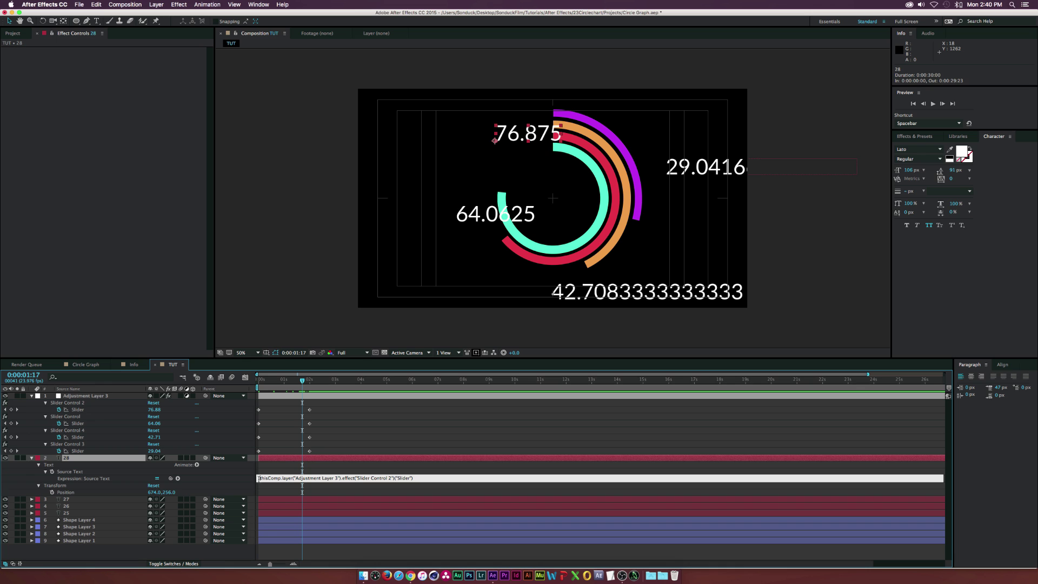
left_click(179, 479)
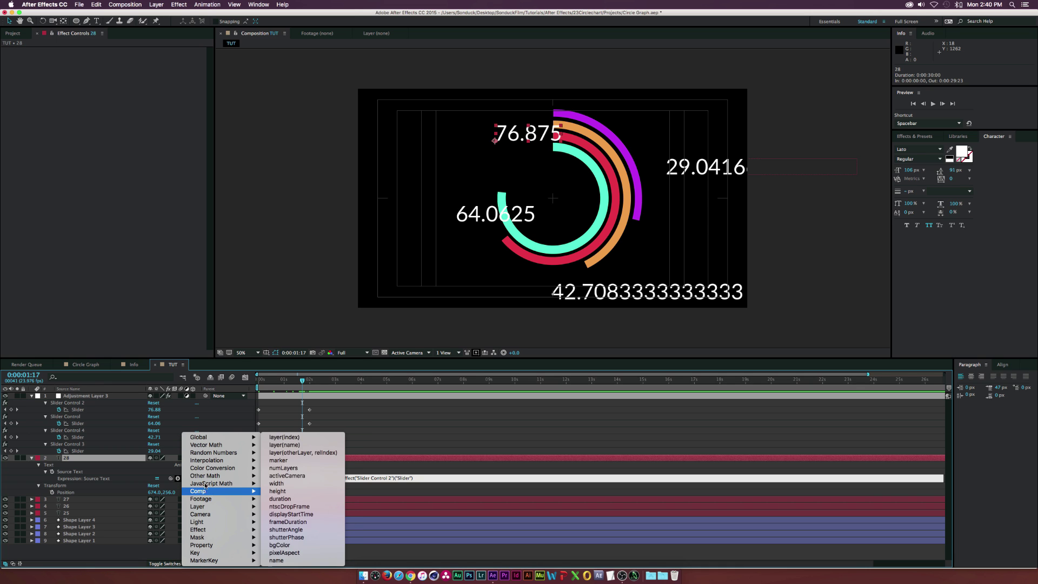
mouse_move(213, 484)
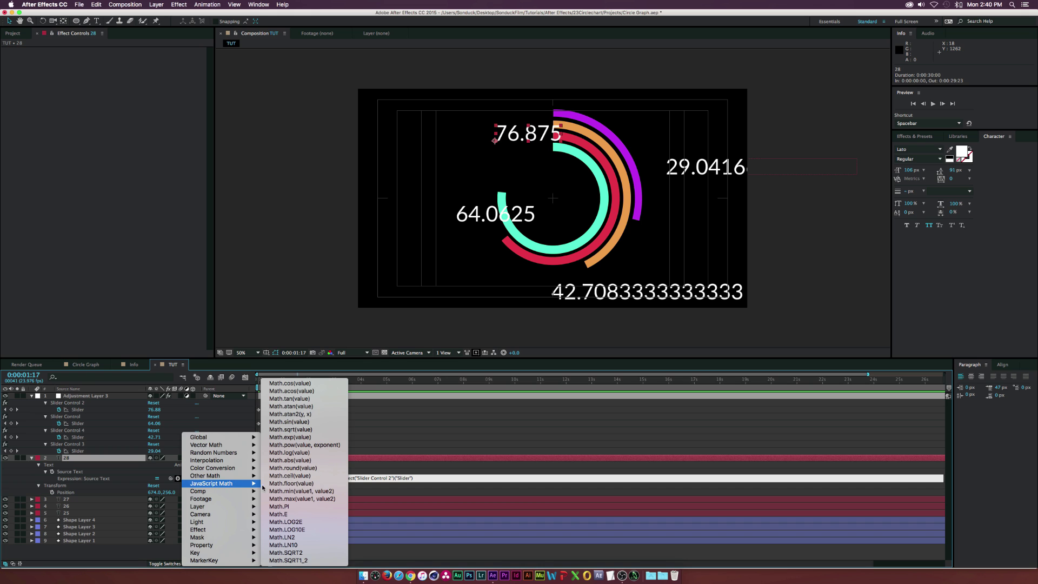
left_click(302, 468)
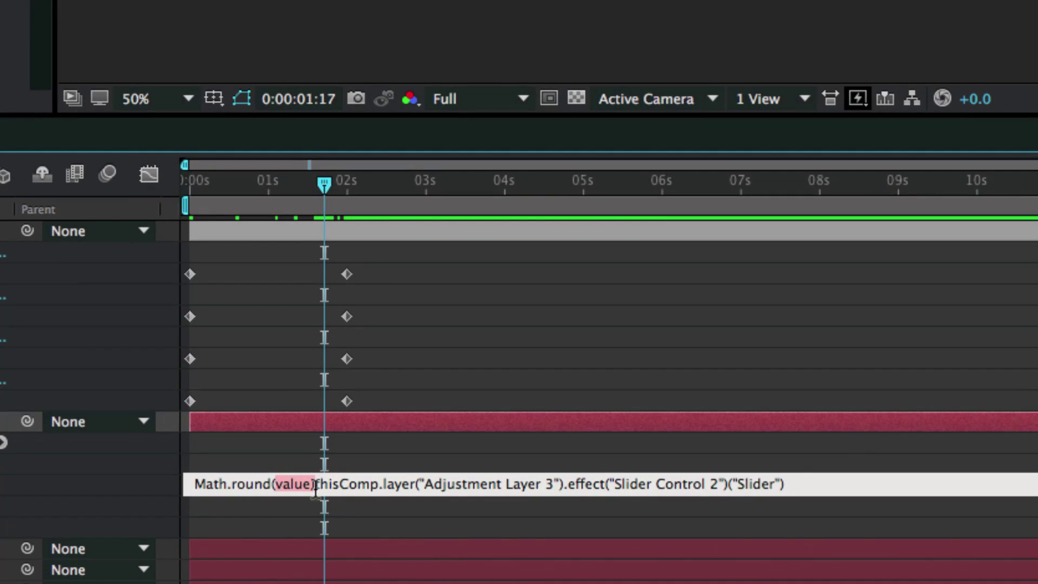
Step: Enclose layer 28's whole slider reference in Math.round() in place of the placeholder, and set Slider Control 2 to 84.88 at 0:00:01:17
left_click_drag(276, 484, 313, 483)
key("BackSpace")
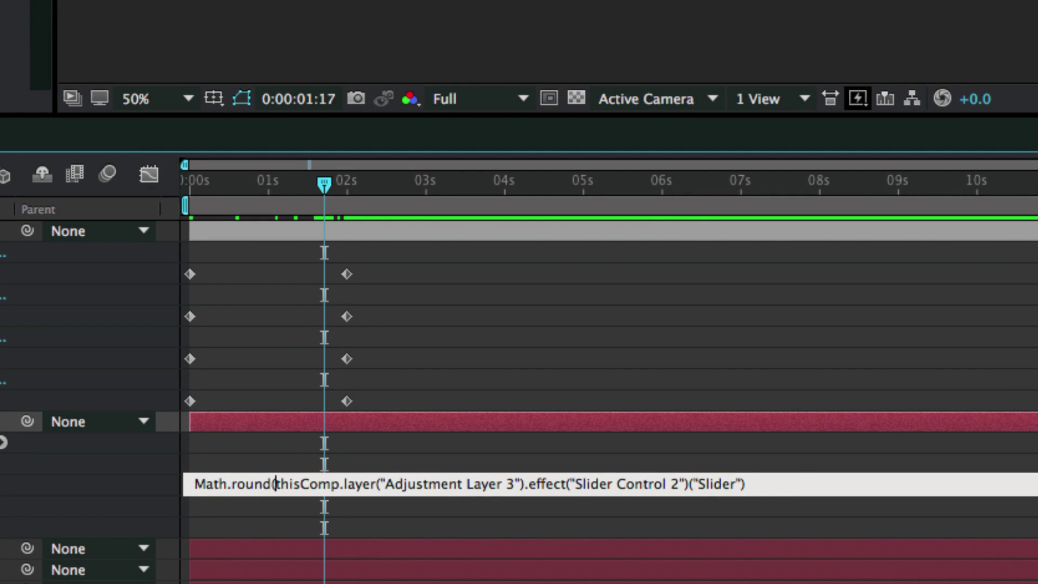
left_click(743, 482)
type("))")
left_click(489, 439)
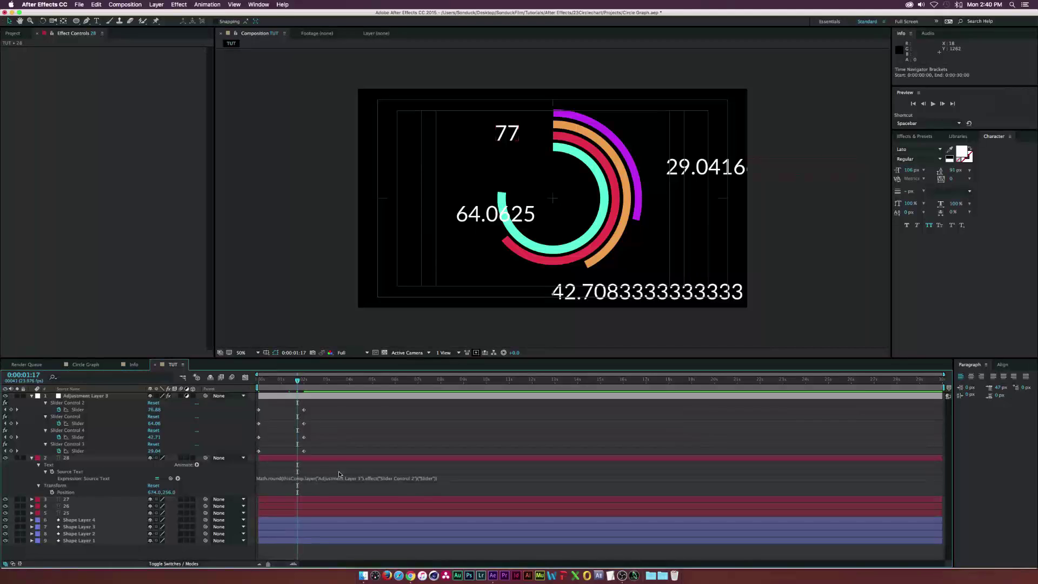
left_click(504, 136)
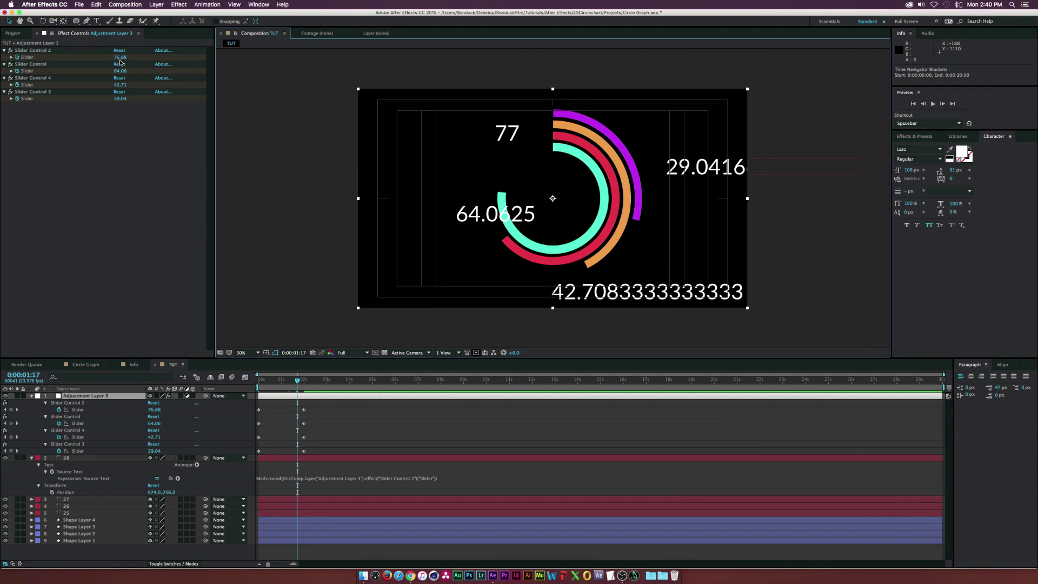
mouse_move(120, 58)
left_mouse_down()
mouse_move(92, 58)
mouse_move(121, 59)
left_mouse_up()
Step: Reuse Math.round from layer 28's expression to wrap the Source Text expressions of layers 27, 26 and 25
left_click(277, 478)
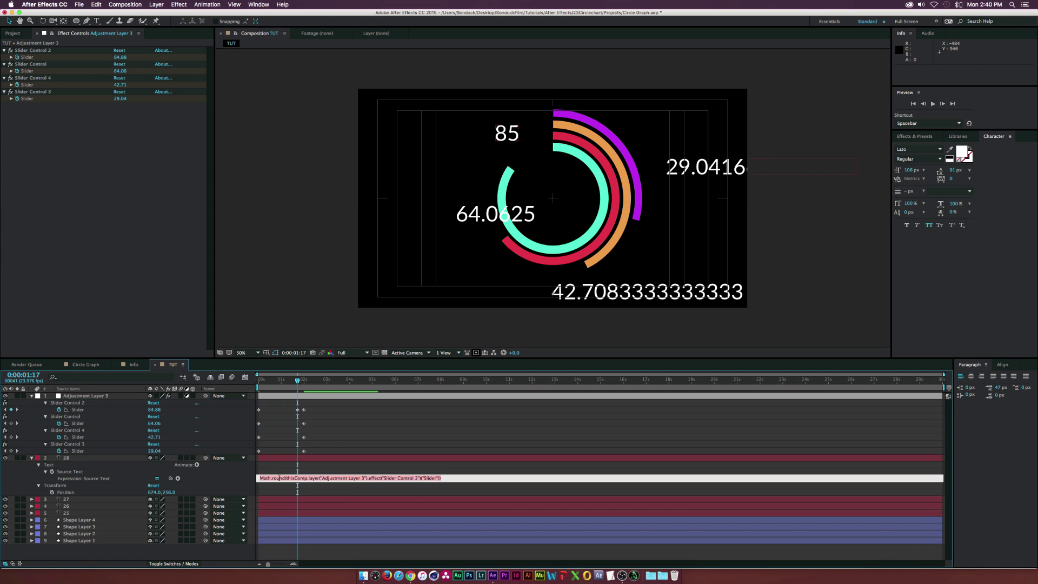
left_click_drag(285, 477, 247, 476)
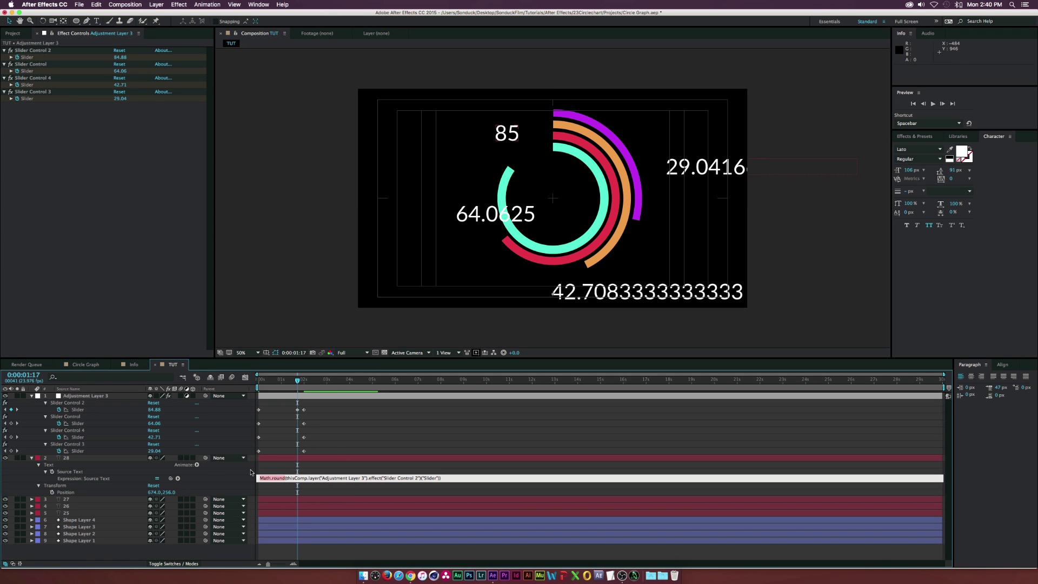
left_click(85, 498)
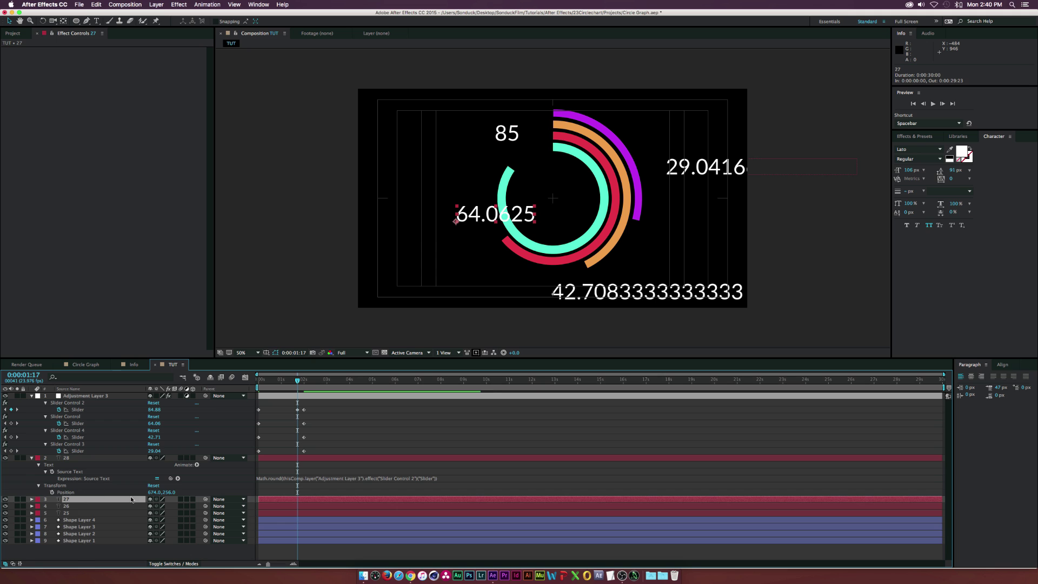
key("u")
key("u")
left_click(258, 519)
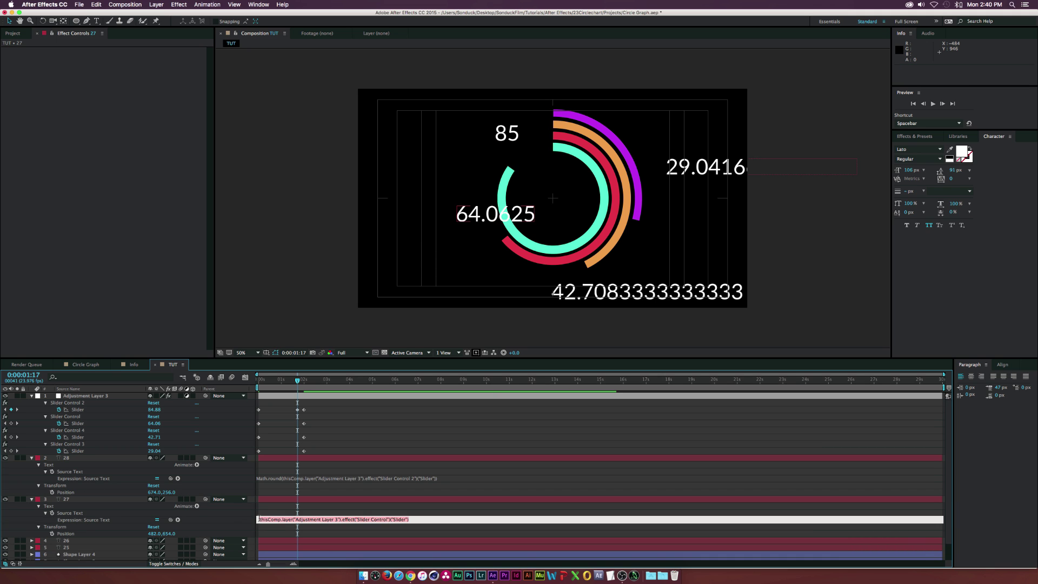
left_click(266, 519)
type("Math.round(")
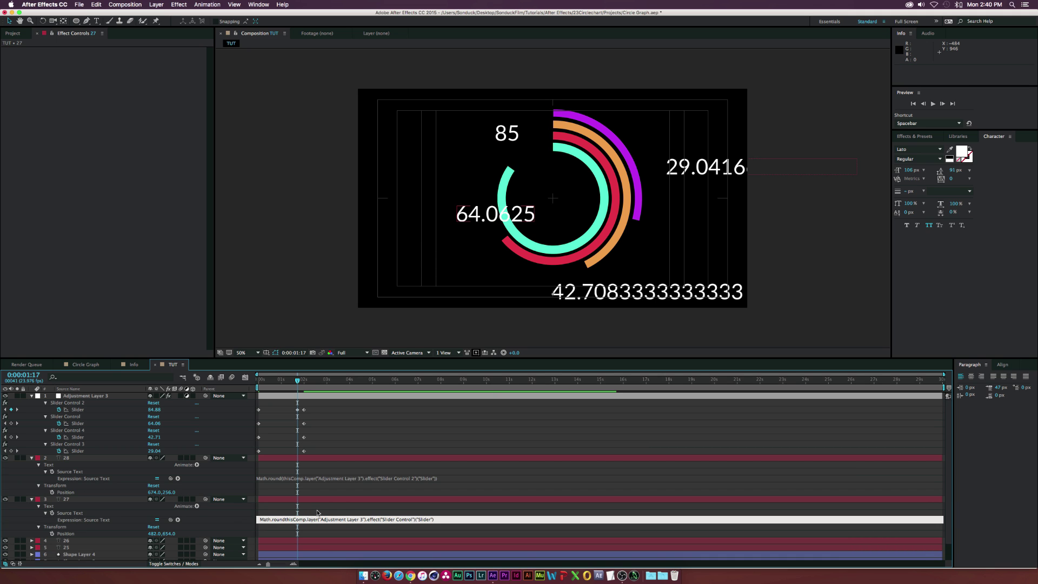
type("(")
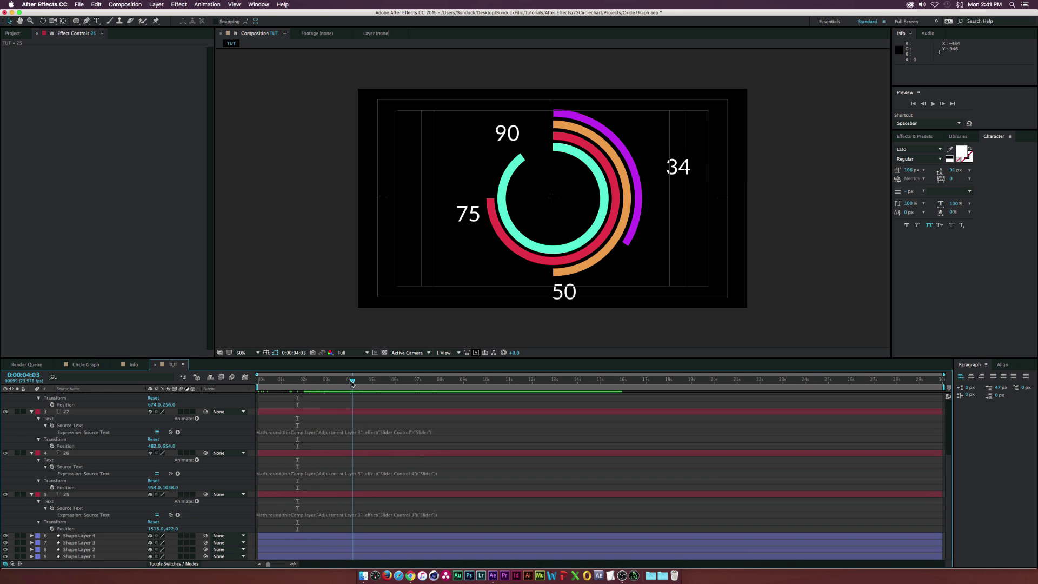
Step: At 0:00:04:03, set Slider Control 2 to 69, Slider Control to 80 and Slider Control 4 to 49
scroll(131, 415, "up", 3)
left_click(93, 398)
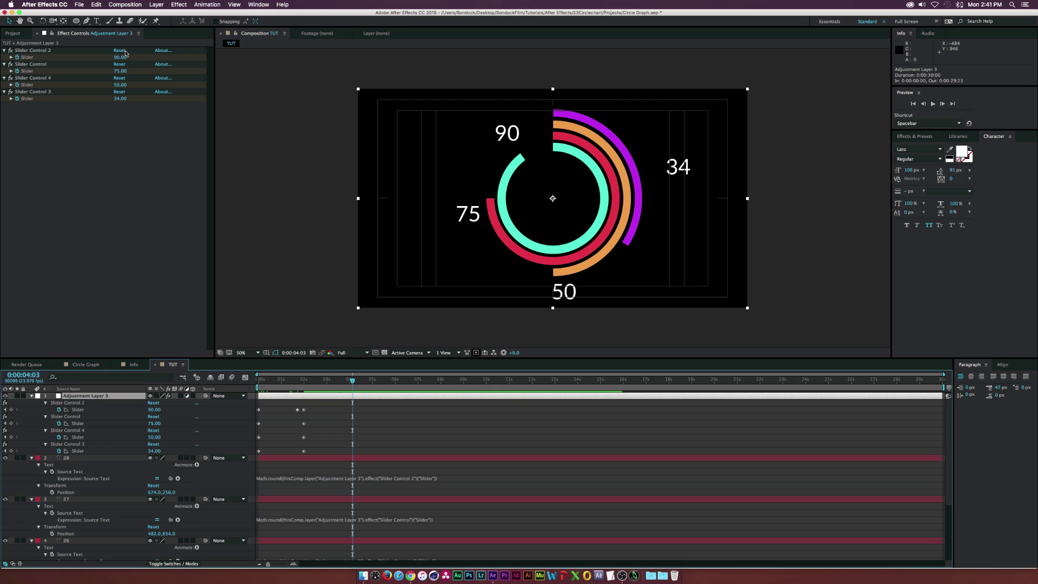
left_click_drag(121, 59, 113, 85)
left_click(114, 85)
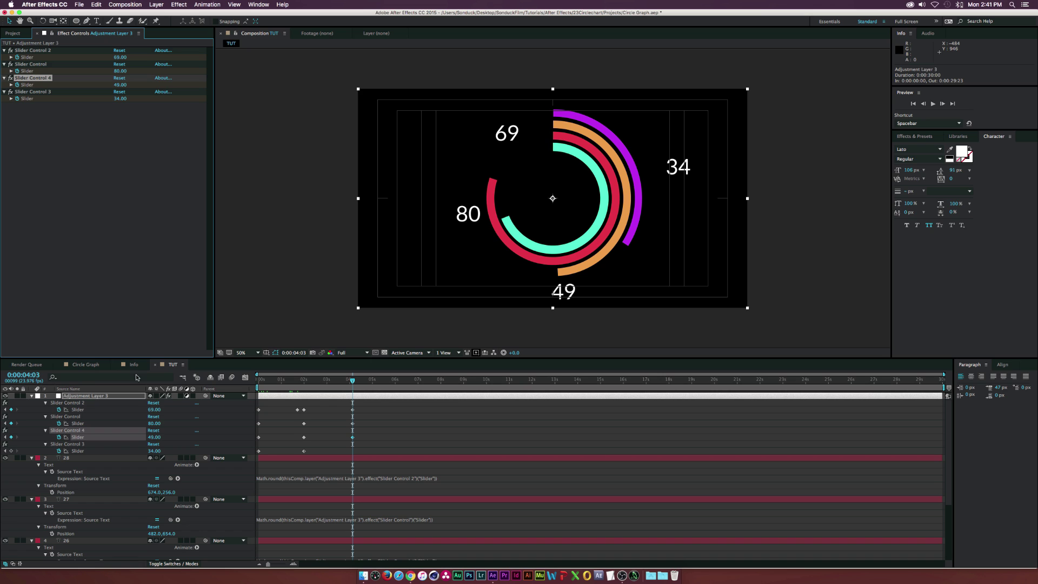
Step: Collapse the revealed properties of every layer in the TUT timeline
key("u")
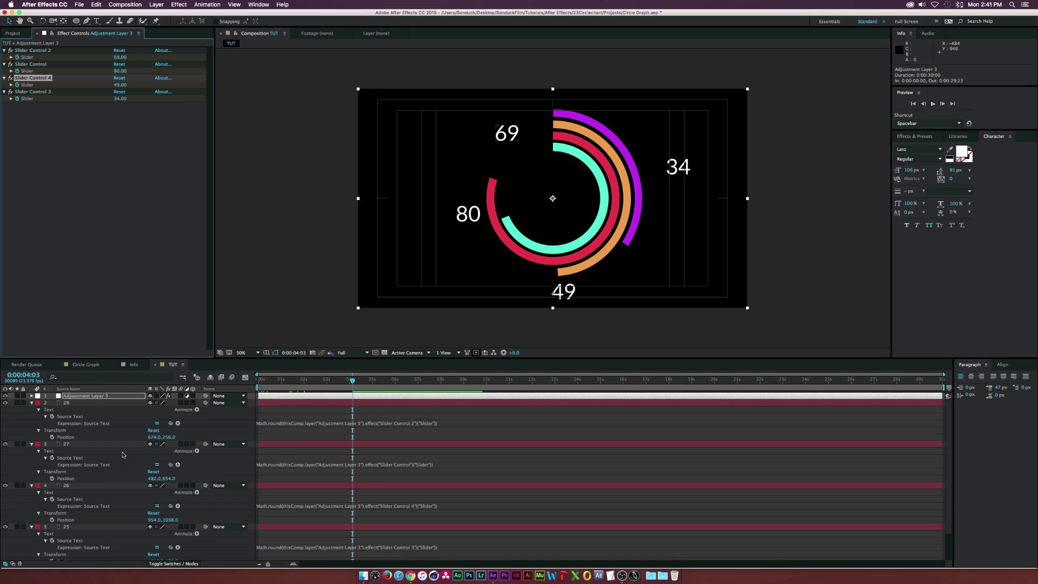
key("ctrl+shift+a")
key("u")
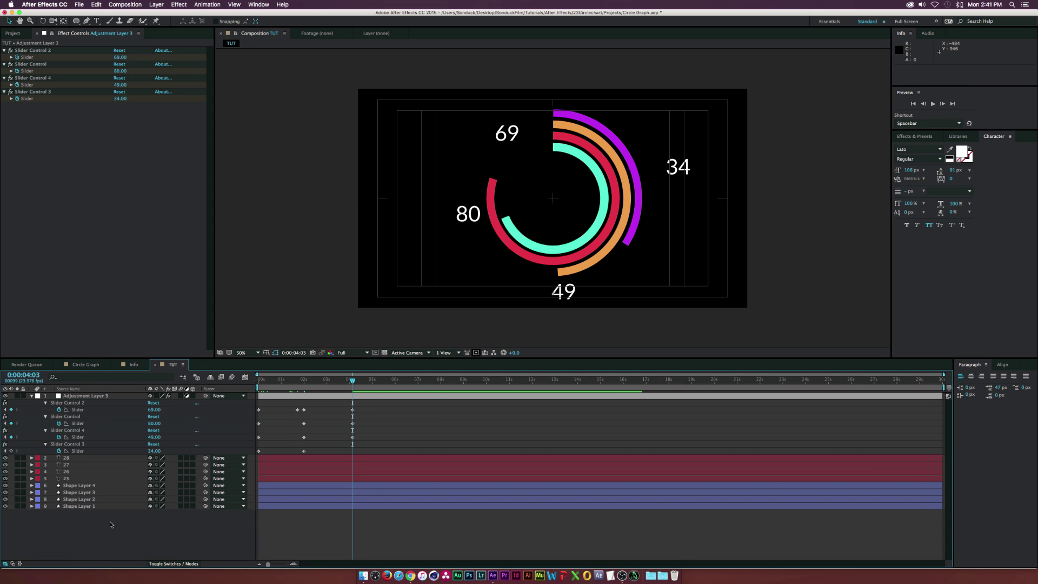
key("u")
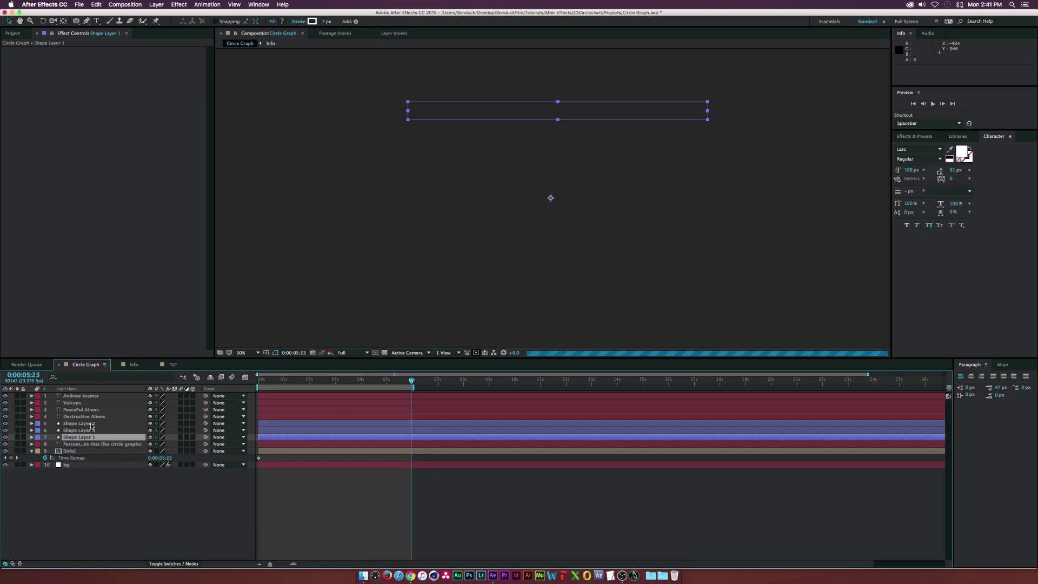
Step: Copy the bg layer from the Circle Graph composition to the bottom of the TUT layer stack, and hide the safe-area guides
left_click(70, 465)
key("ctrl+c")
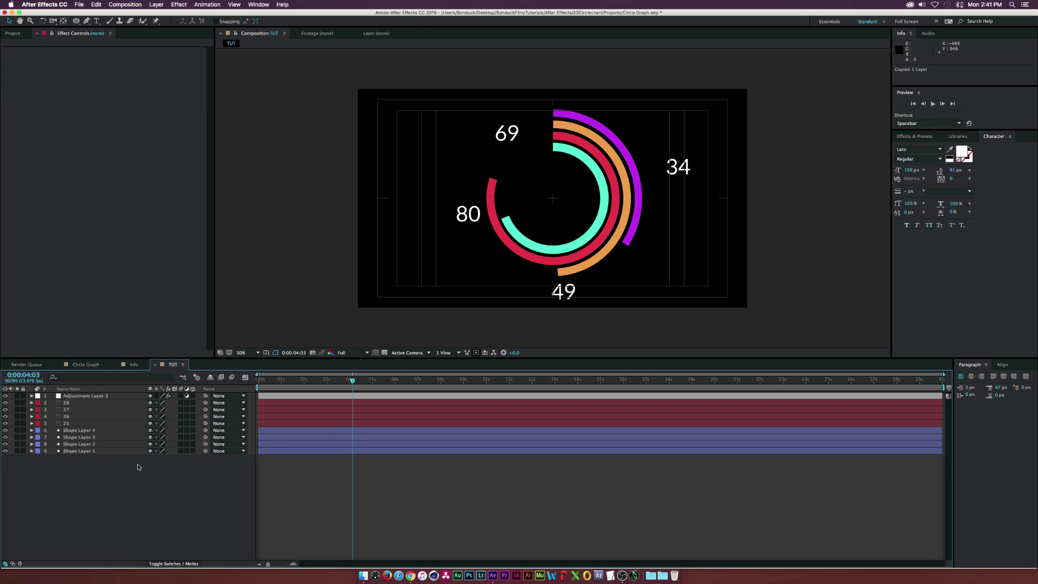
key("ctrl+v")
left_click_drag(77, 395, 79, 468)
left_click(624, 123)
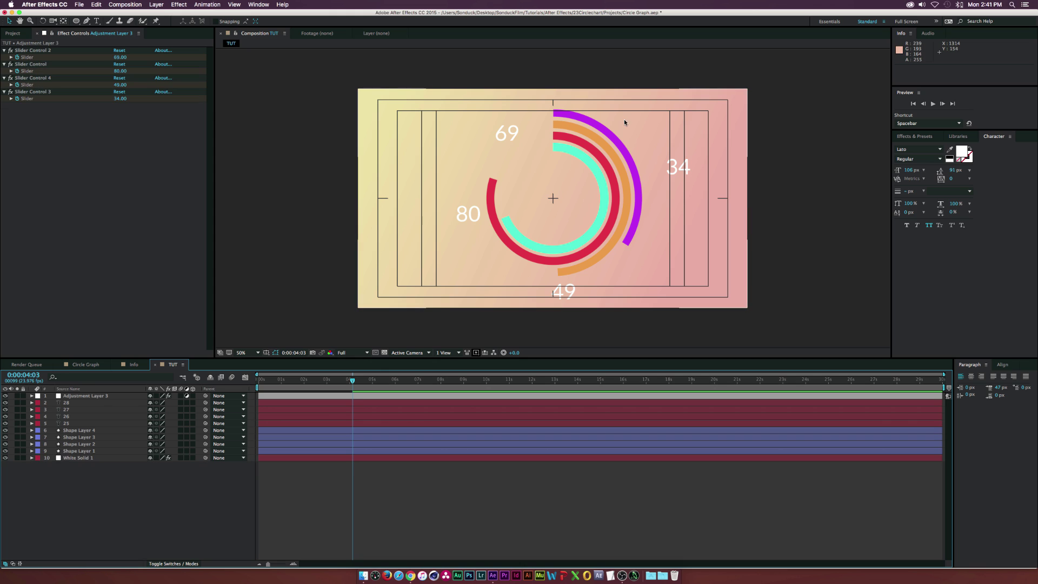
key("apostrophe")
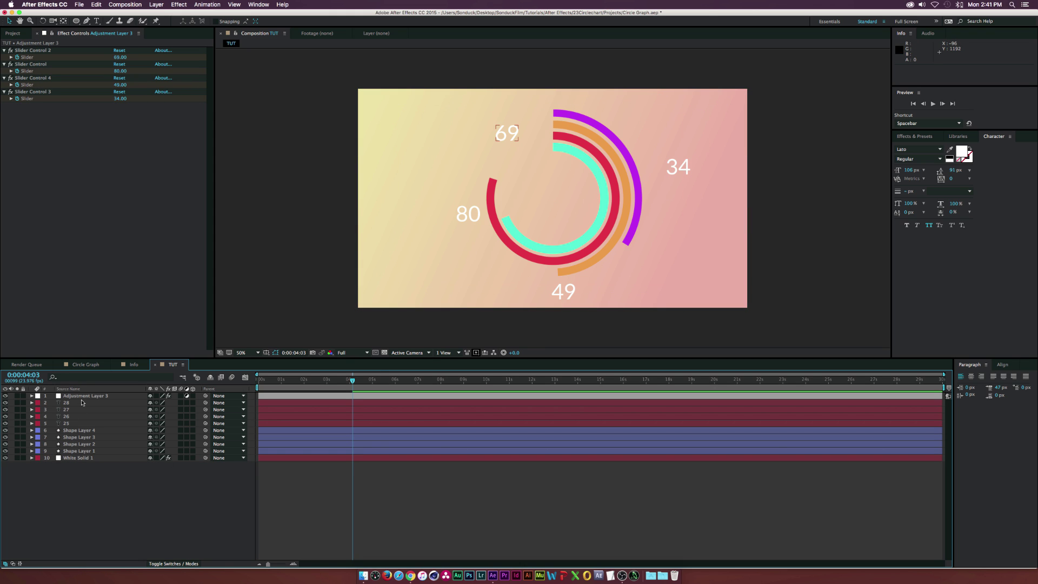
Step: Add a new adjustment layer above all TUT layers and apply Curves, bowing the RGB curve slightly downward to darken the image
key("super+alt+y")
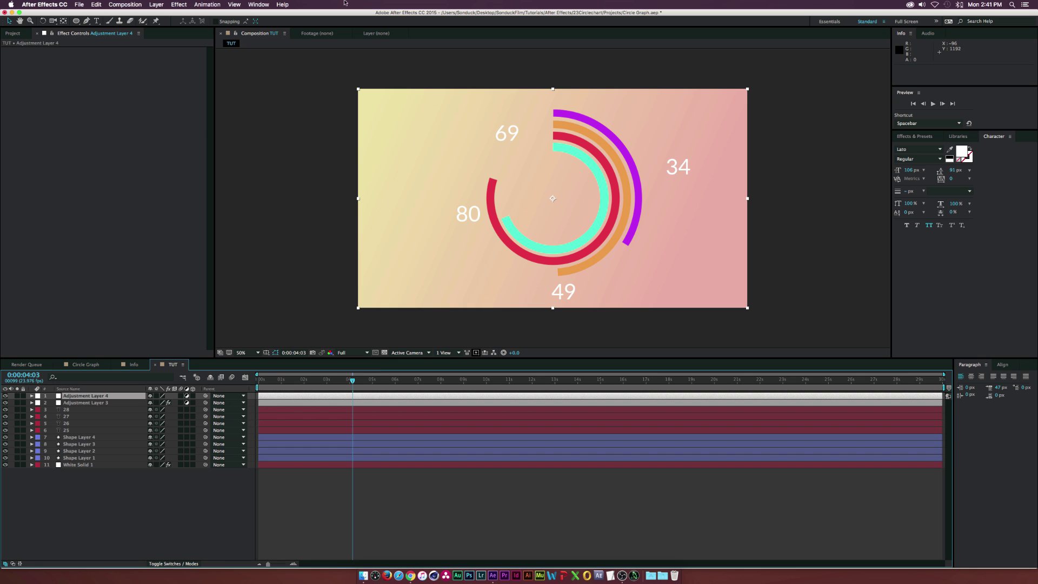
left_click(176, 6)
mouse_move(216, 80)
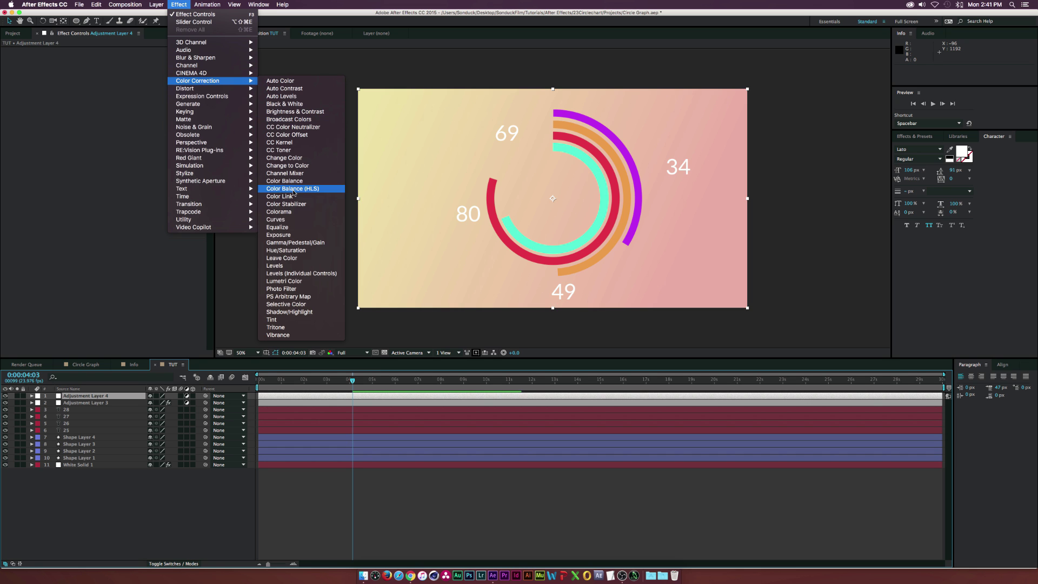
left_click(286, 219)
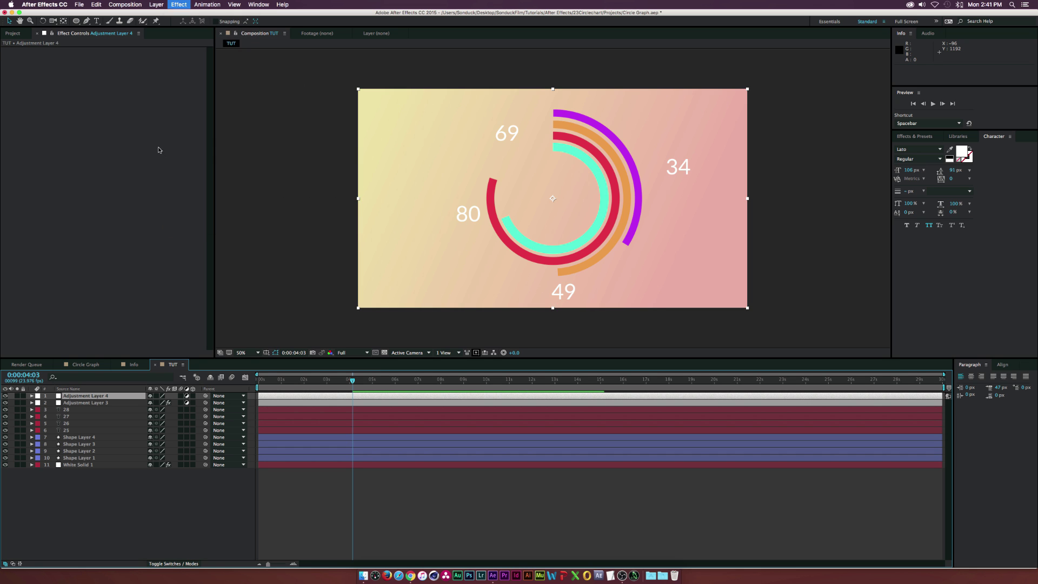
left_click_drag(69, 131, 76, 142)
Step: Draw a closed four-point Pen mask on the new adjustment layer, covering the frame's right side with a diagonal edge crossing the rings
left_click(86, 21)
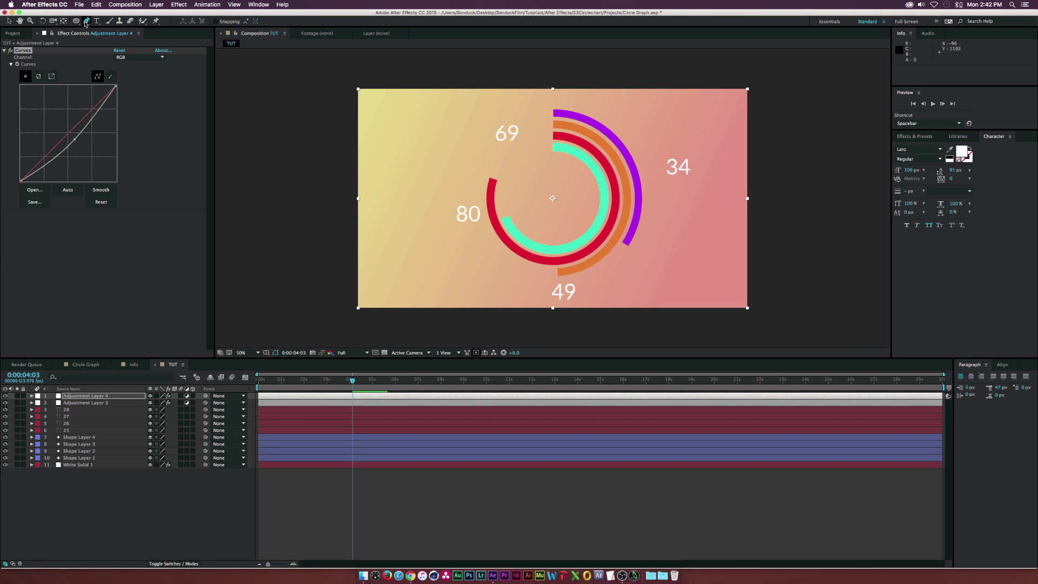
left_click(671, 79)
left_click(464, 329)
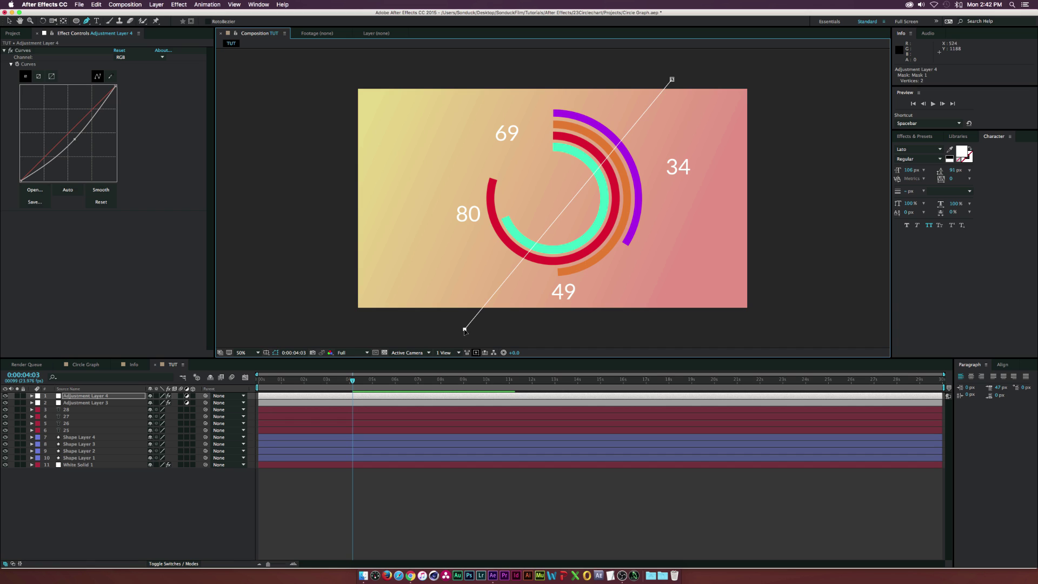
left_click(797, 328)
left_click(778, 60)
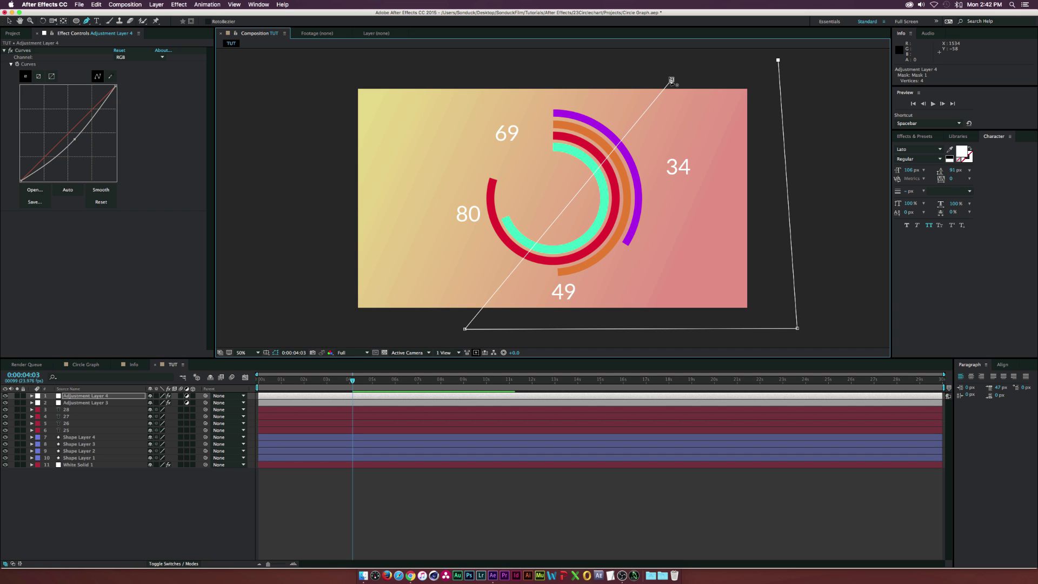
left_click(672, 79)
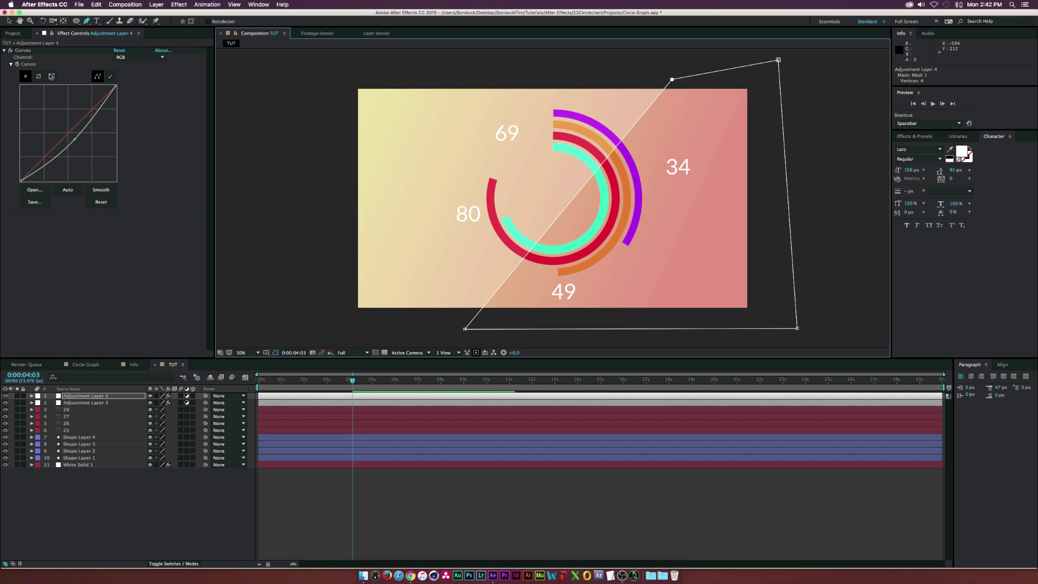
left_click(9, 21)
left_click(132, 501)
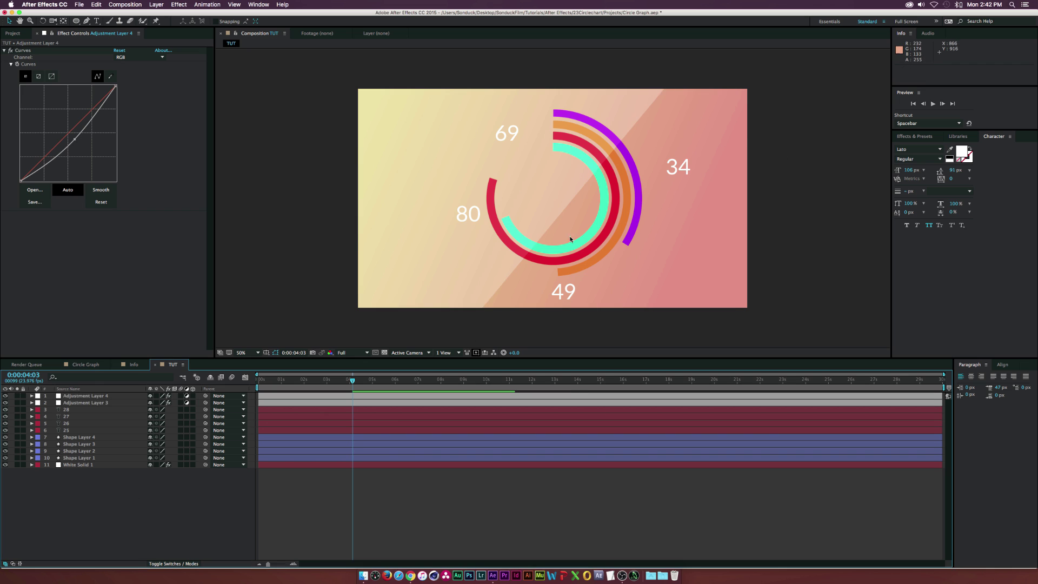
Step: Pre-compose every layer except the White Solid 1 background into a composition named Graph Info, moving all attributes
left_click(85, 396)
left_click(79, 458, "shift")
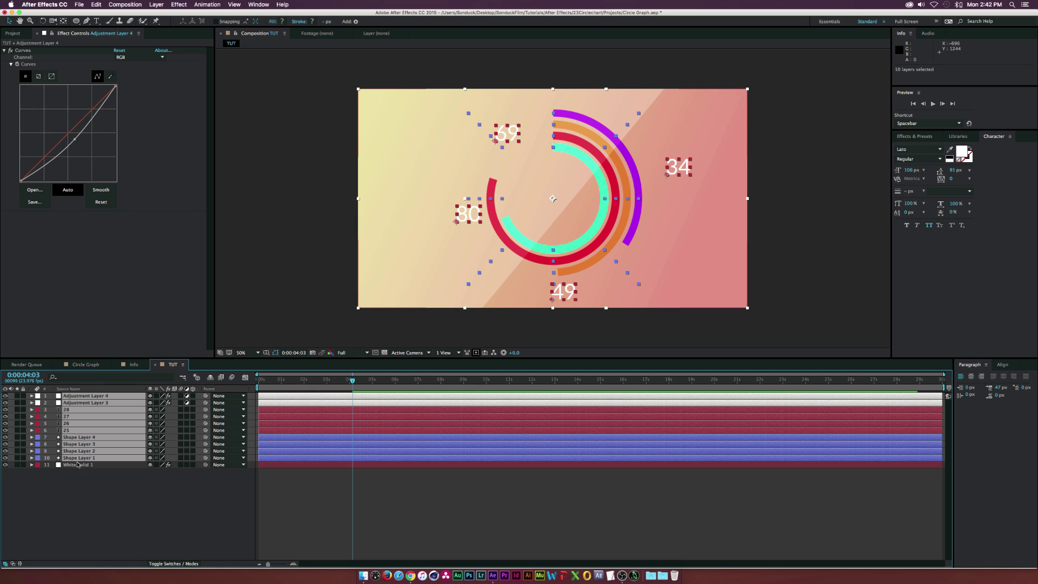
left_click(156, 4)
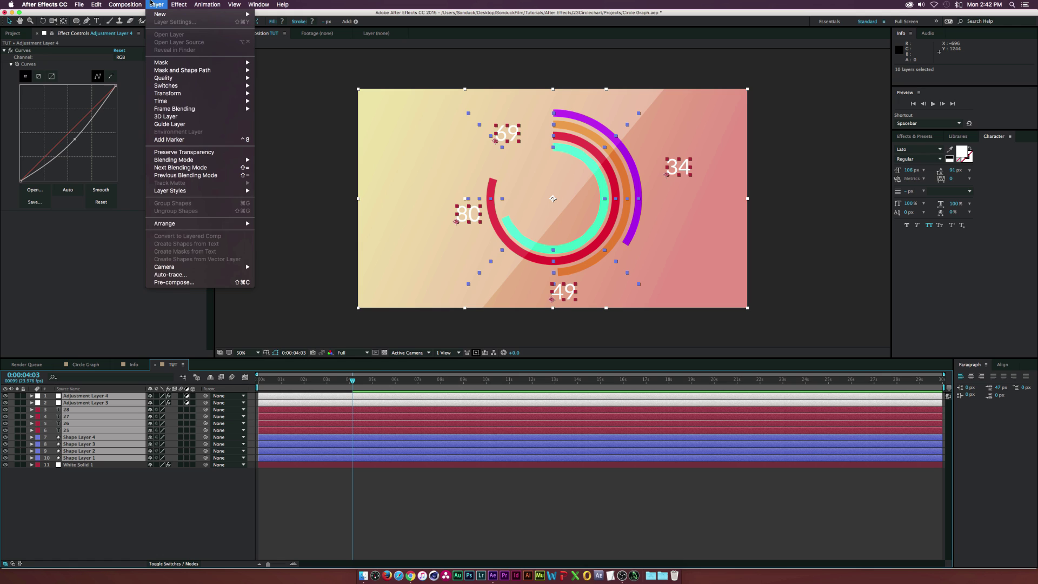
left_click(187, 283)
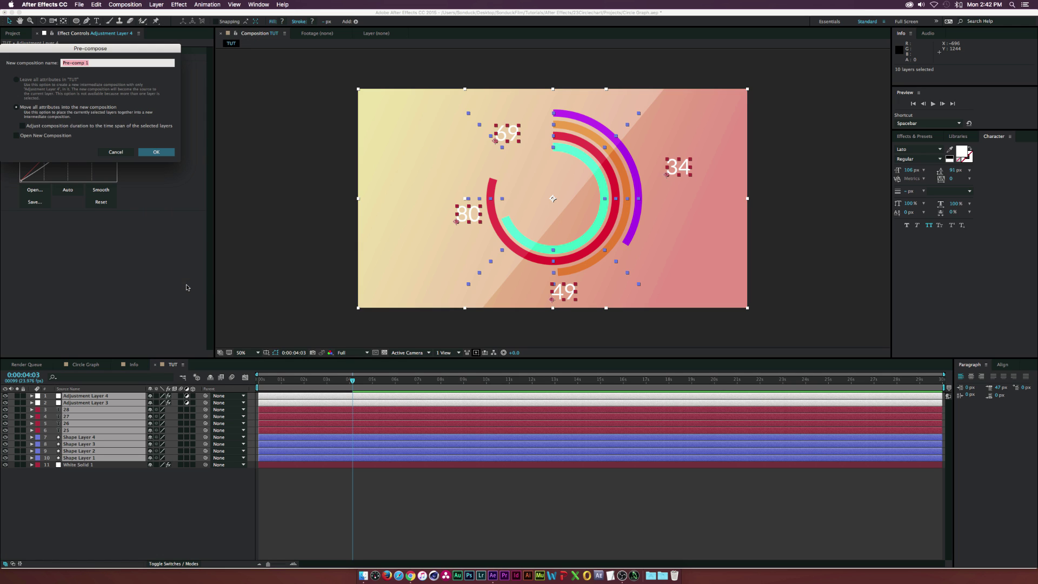
type("Graph Info")
key("Return")
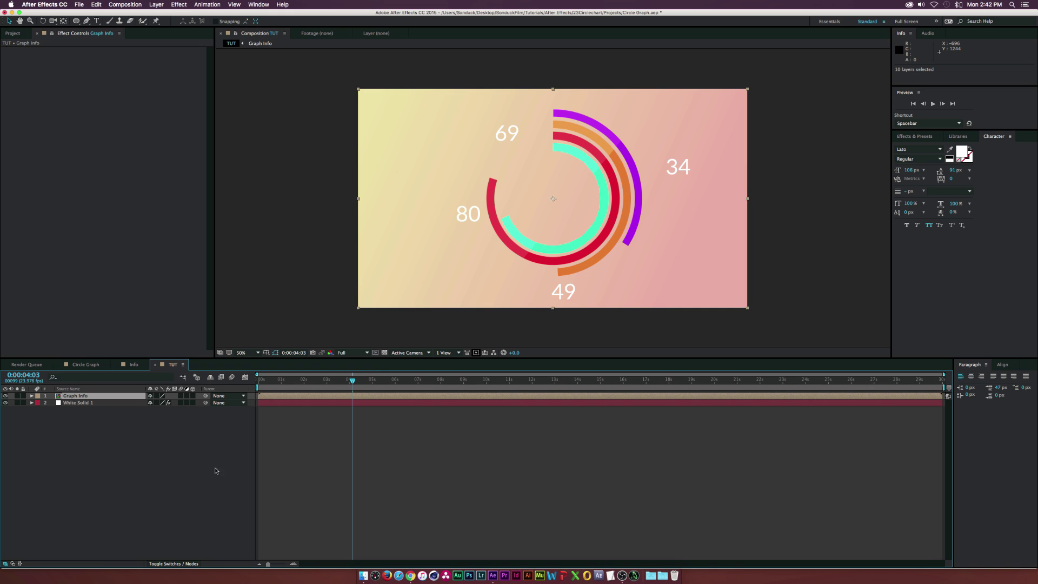
Step: Examine the diagonal shading on the rings up close and compare it with the finished graph in the Info composition
key("period")
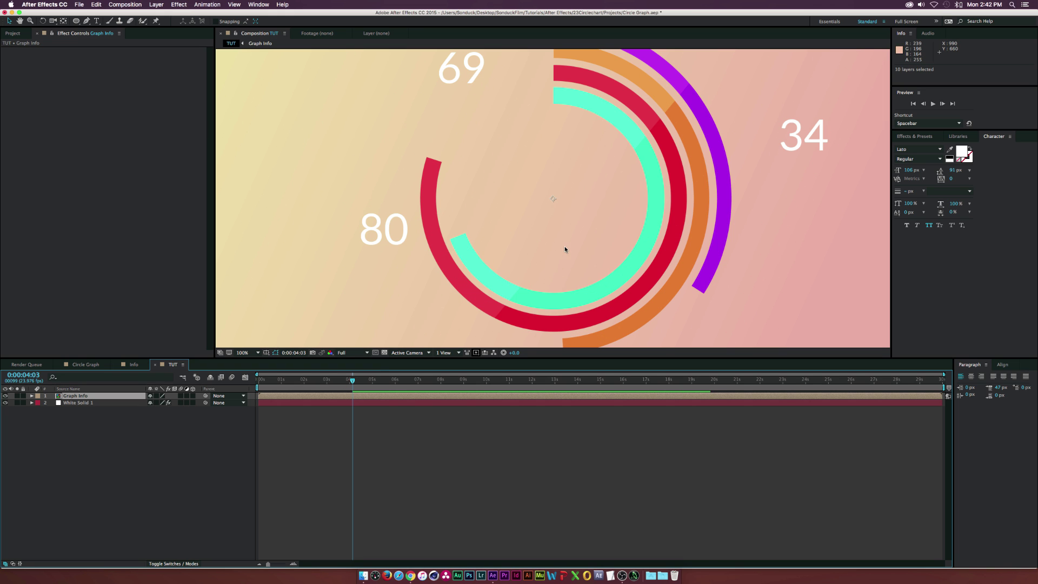
key("comma")
key("comma")
key("period")
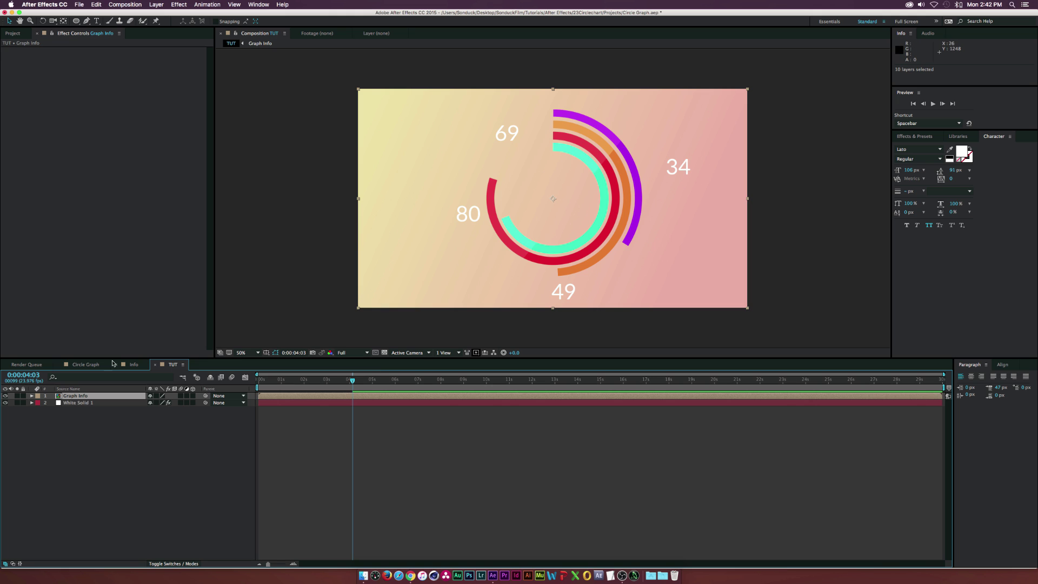
left_click(105, 364)
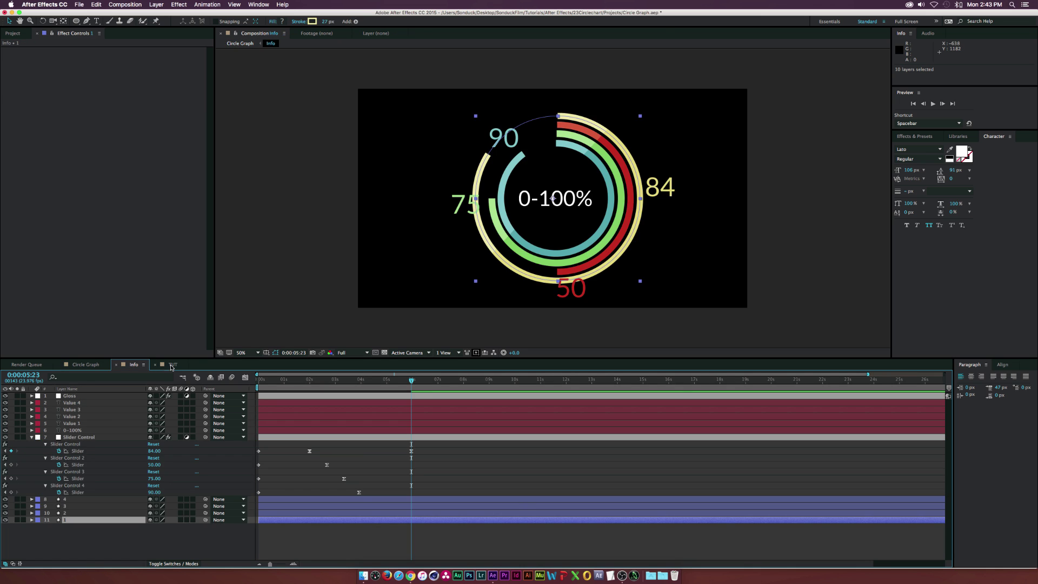
left_click(172, 365)
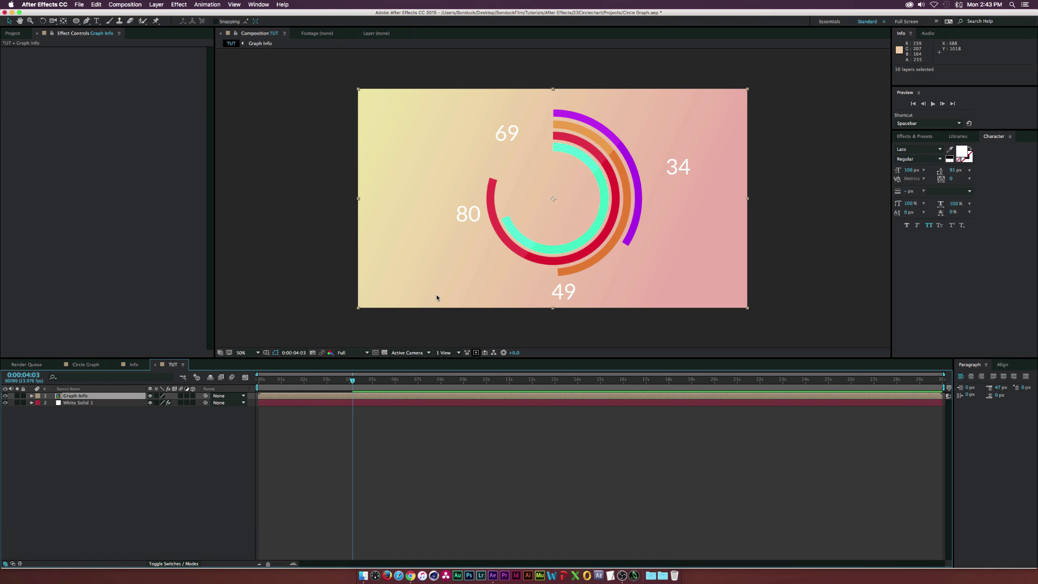